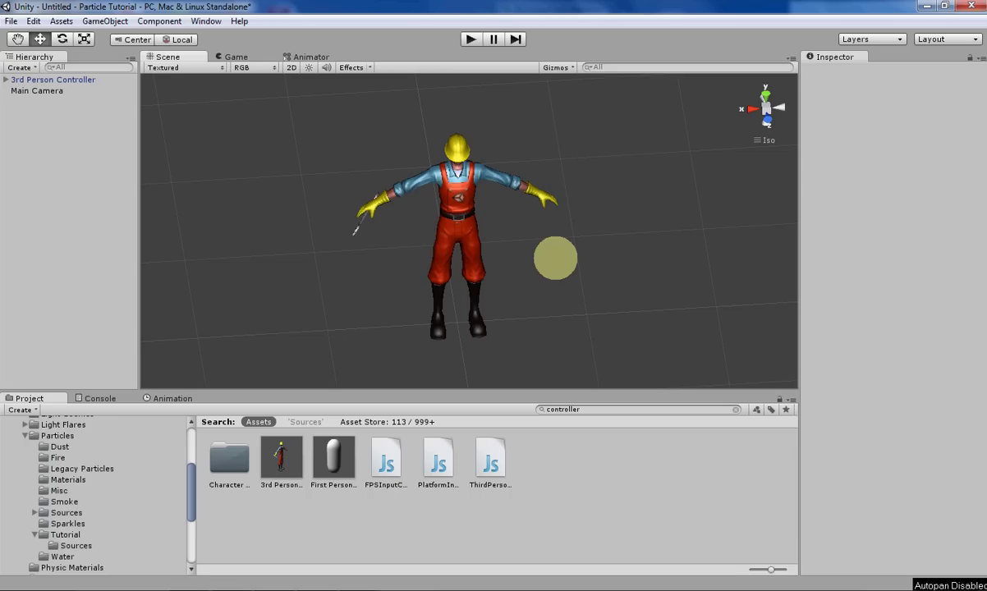
# - Select the character and orbit the Scene view to inspect it from several sides
pyautogui.keyDown('alt'); pyautogui.moveTo(555, 258); pyautogui.dragTo(430, 266); pyautogui.keyUp('alt')
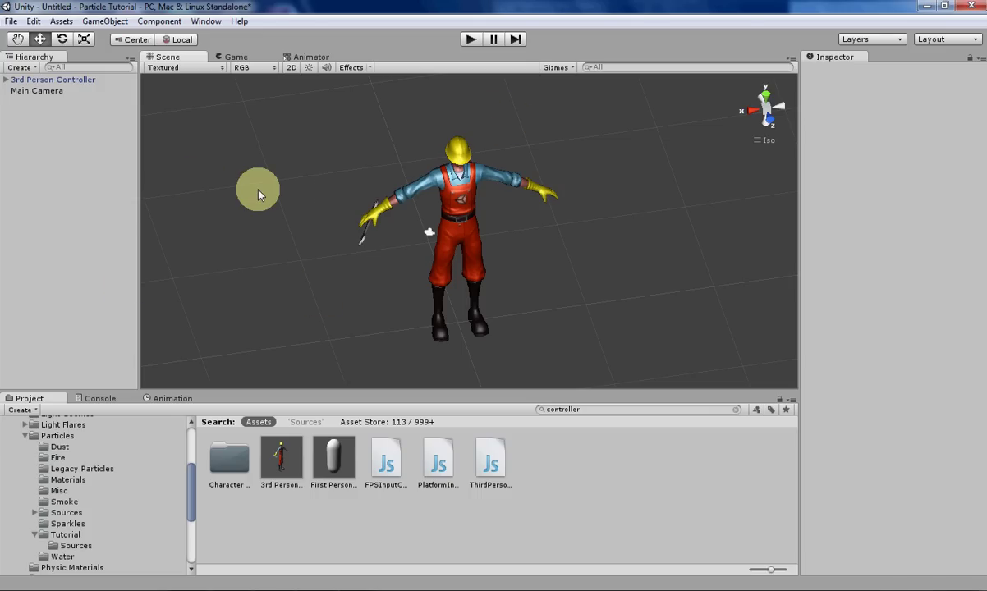
pyautogui.click(459, 215)
pyautogui.moveTo(437, 236)
pyautogui.keyDown('alt'); pyautogui.mouseDown()
pyautogui.moveTo(329, 275)
pyautogui.moveTo(487, 271)
pyautogui.mouseUp(); pyautogui.keyUp('alt')
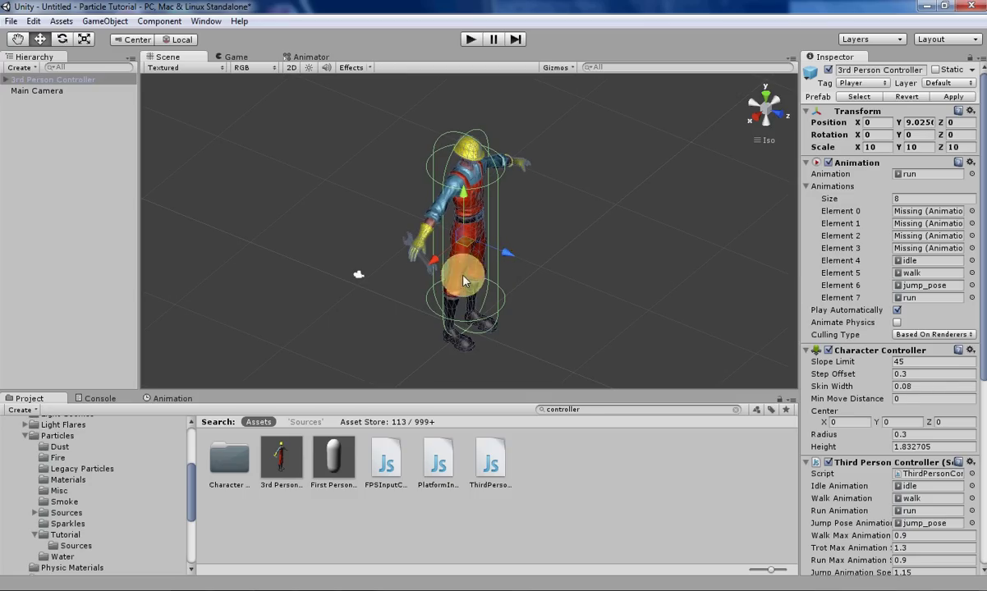
pyautogui.click(588, 236)
pyautogui.keyDown('alt'); pyautogui.moveTo(588, 236); pyautogui.dragTo(448, 333); pyautogui.keyUp('alt')
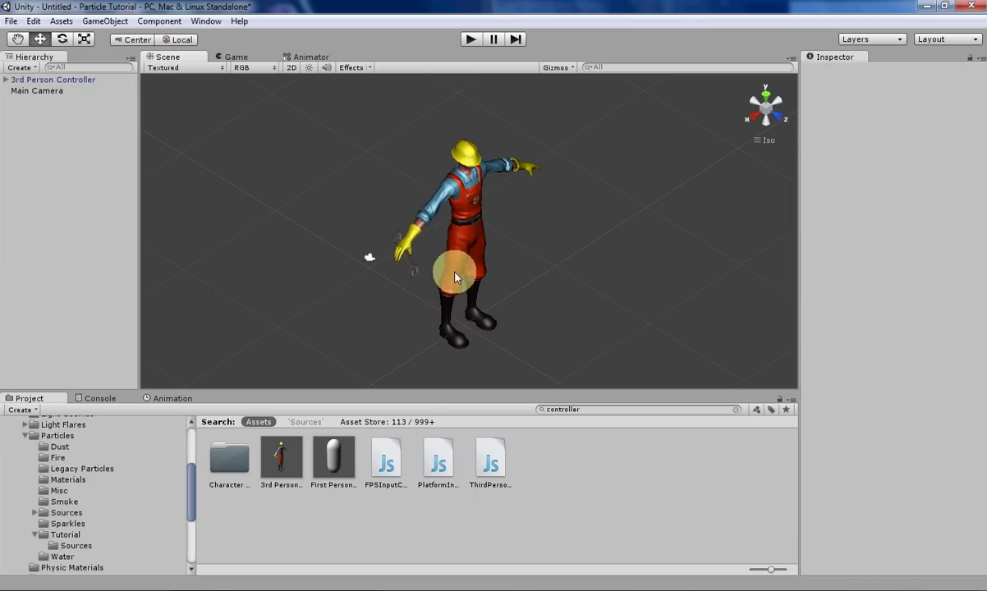
pyautogui.keyDown('alt'); pyautogui.moveTo(452, 275); pyautogui.dragTo(503, 320); pyautogui.keyUp('alt')
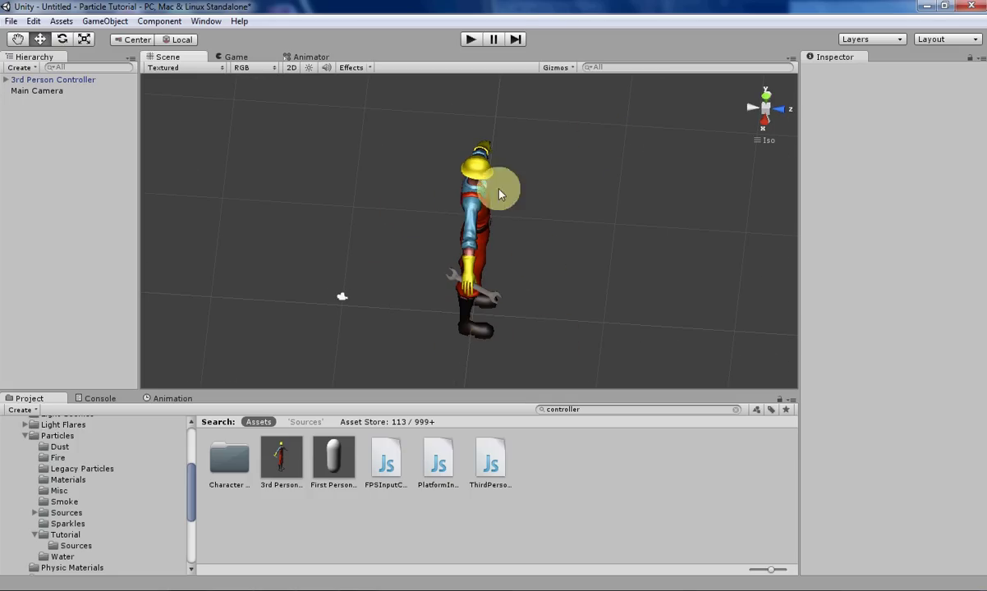
pyautogui.moveTo(500, 194)
pyautogui.keyDown('alt'); pyautogui.mouseDown()
pyautogui.moveTo(378, 103)
pyautogui.moveTo(311, 152)
pyautogui.mouseUp(); pyautogui.keyUp('alt')
pyautogui.moveTo(357, 219)
pyautogui.keyDown('alt'); pyautogui.mouseDown()
pyautogui.moveTo(461, 308)
pyautogui.moveTo(438, 334)
pyautogui.mouseUp(); pyautogui.keyUp('alt')
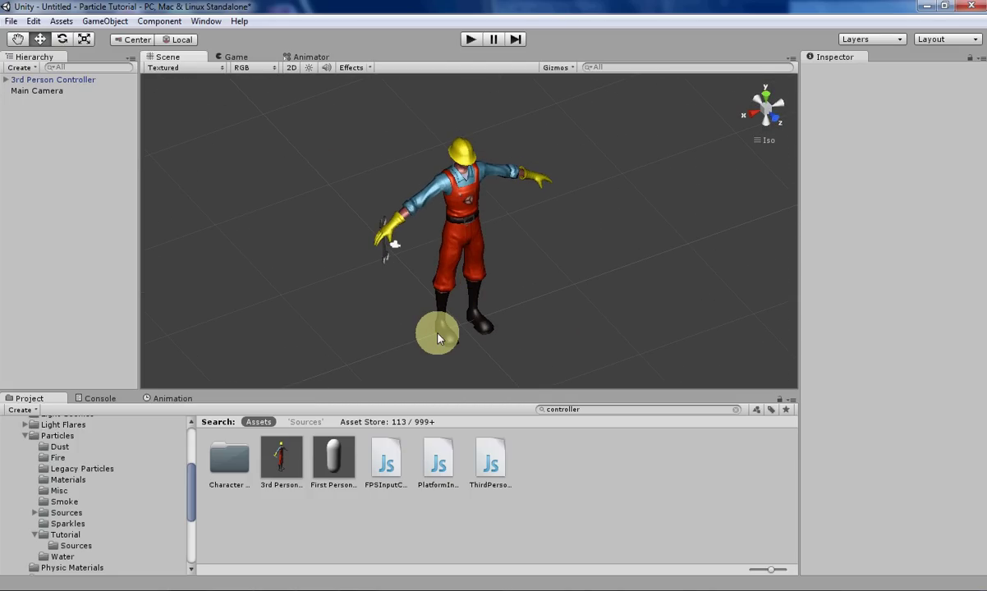
pyautogui.moveTo(467, 261)
pyautogui.keyDown('alt'); pyautogui.mouseDown()
pyautogui.moveTo(485, 264)
pyautogui.moveTo(386, 267)
pyautogui.mouseUp(); pyautogui.keyUp('alt')
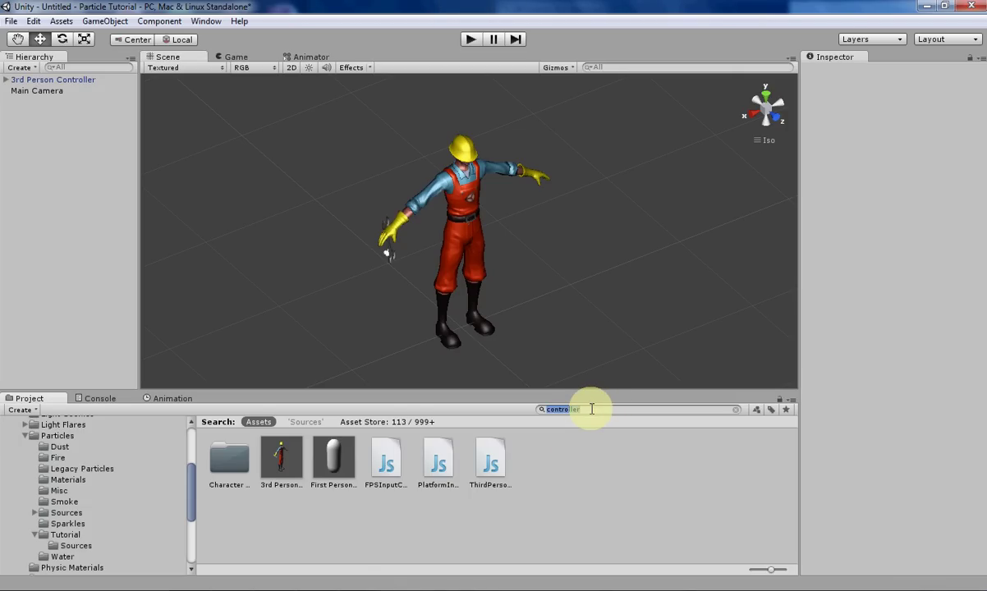
# - Filter project assets by 'controller' and select the 3rd Person Controller prefab and scene character
pyautogui.write('controller')
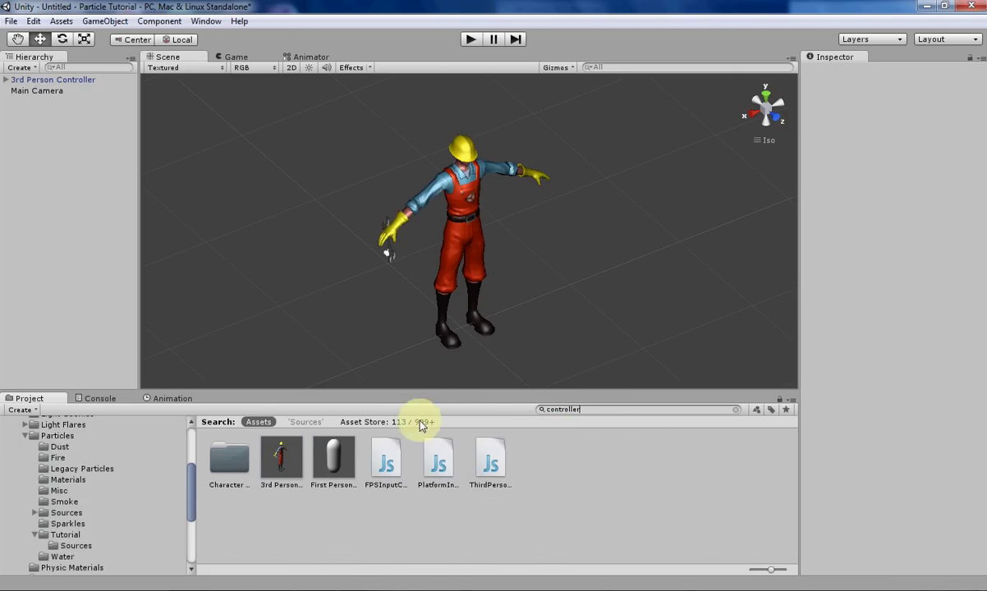
pyautogui.click(284, 456)
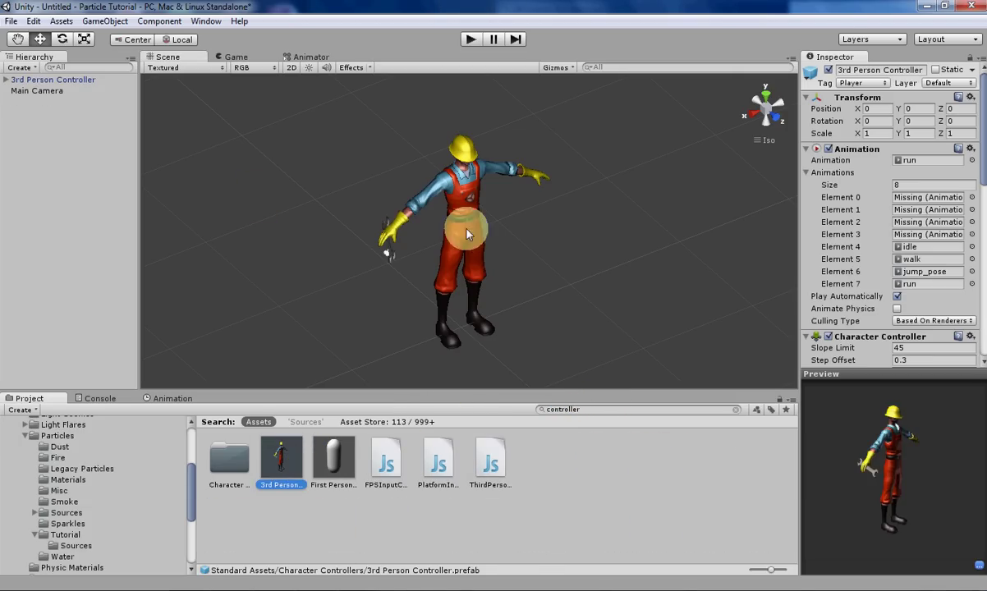
pyautogui.click(46, 81)
pyautogui.click(470, 291)
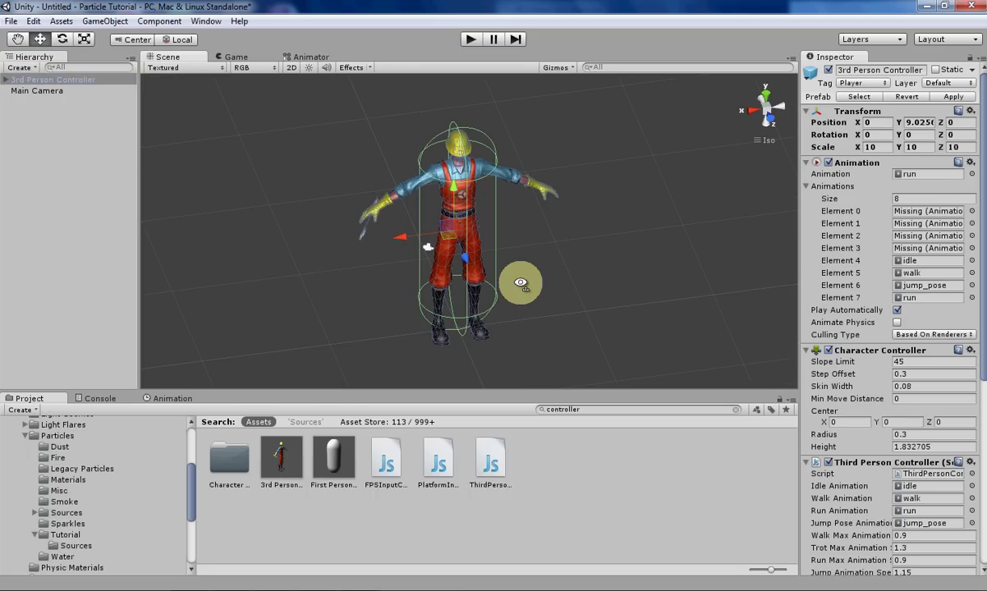
pyautogui.click(81, 155)
pyautogui.moveTo(436, 273)
pyautogui.keyDown('alt'); pyautogui.mouseDown()
pyautogui.moveTo(514, 269)
pyautogui.moveTo(511, 292)
pyautogui.mouseUp(); pyautogui.keyUp('alt')
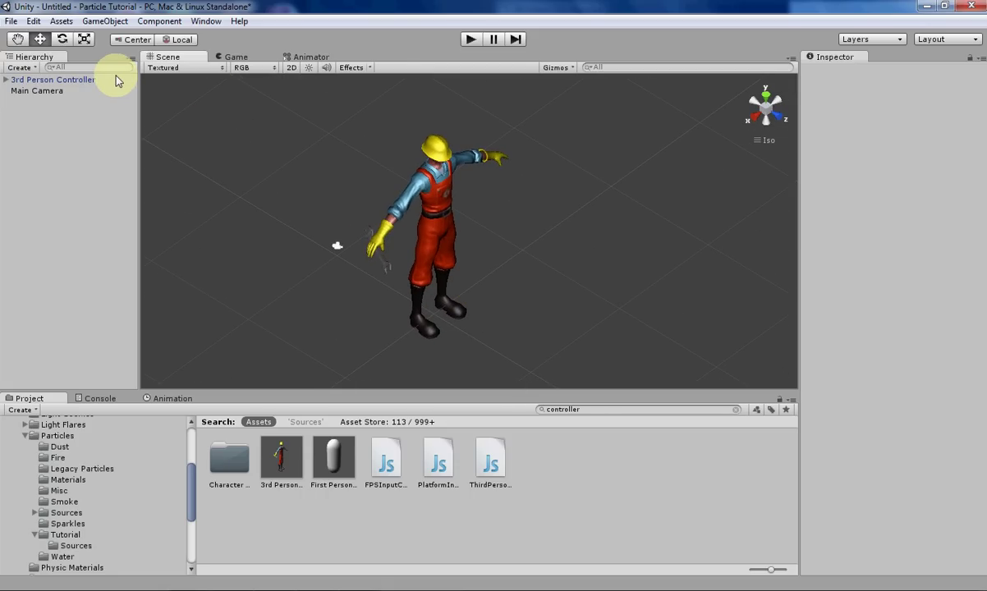
# - Create a Particle System positioned at 0, 0, 0 by the character's feet
pyautogui.click(99, 20)
pyautogui.moveTo(125, 52)
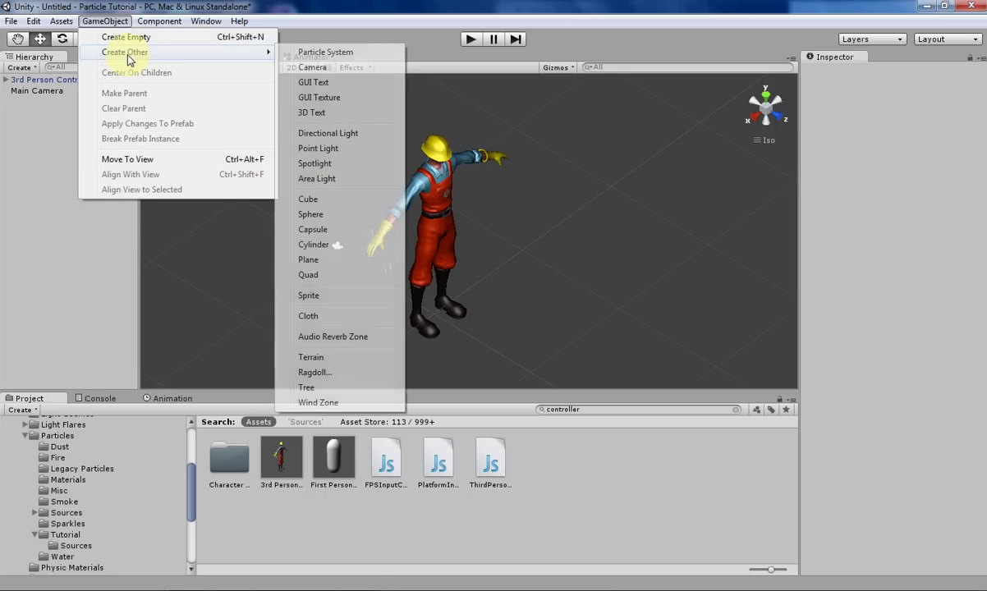
pyautogui.click(325, 51)
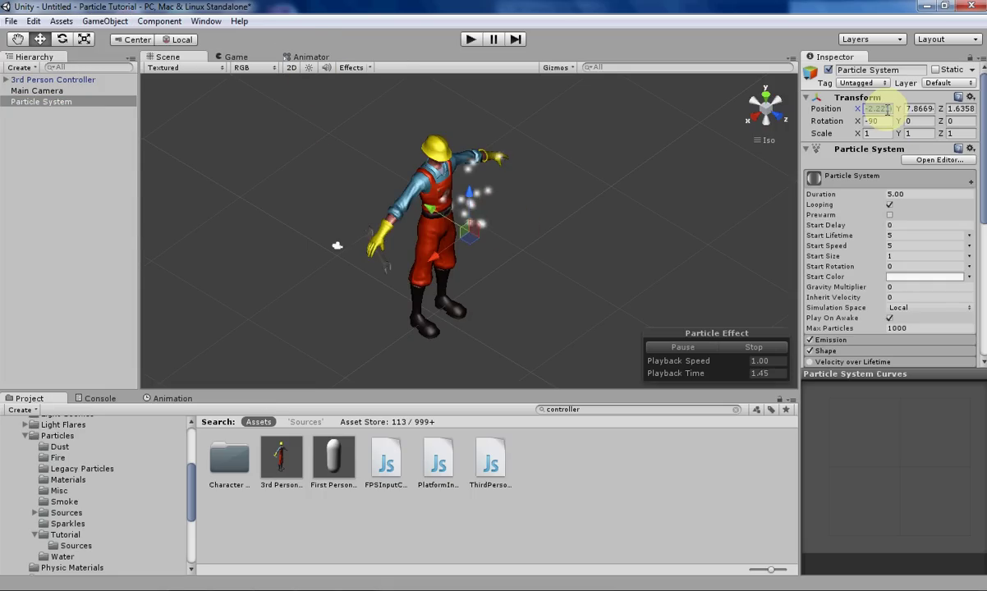
pyautogui.write('0')
pyautogui.press('Tab')
pyautogui.write('0')
pyautogui.press('Tab')
pyautogui.write('0')
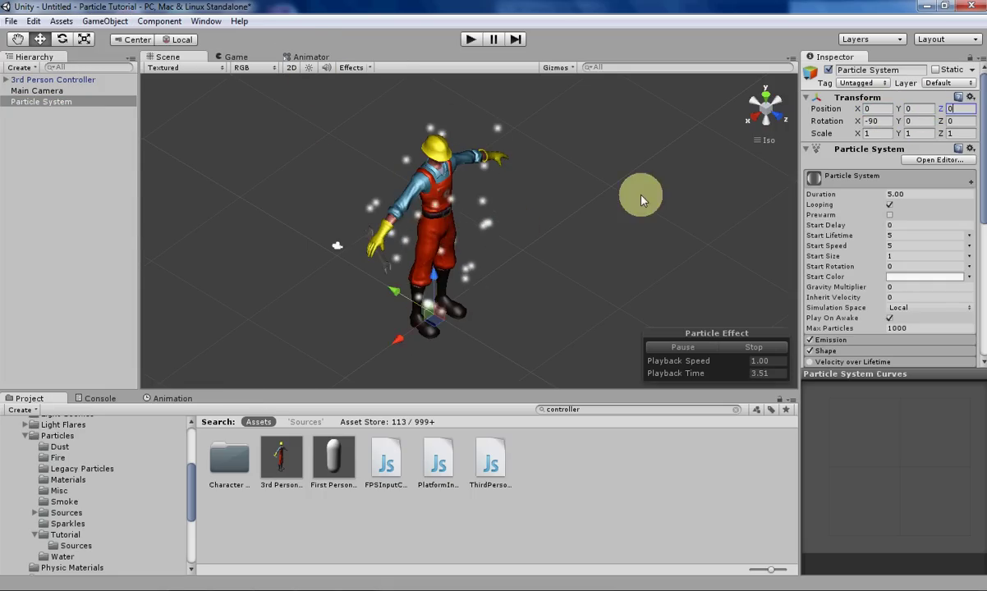
pyautogui.moveTo(643, 200)
pyautogui.keyDown('alt'); pyautogui.mouseDown()
pyautogui.moveTo(447, 249)
pyautogui.moveTo(445, 299)
pyautogui.moveTo(427, 267)
pyautogui.mouseUp(); pyautogui.keyUp('alt')
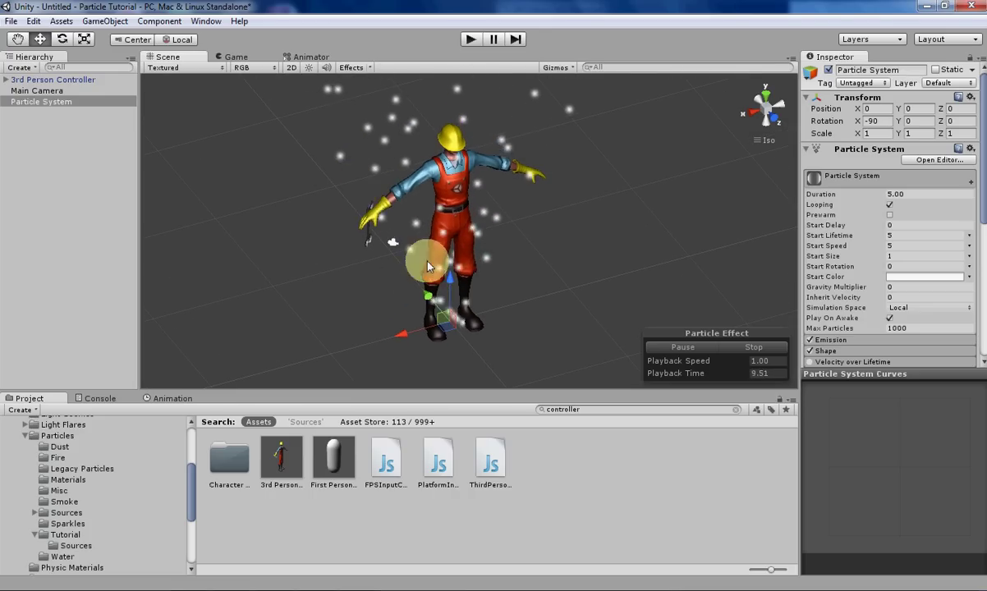
# - Bring up the Animation window with the Particle System selected
pyautogui.click(169, 398)
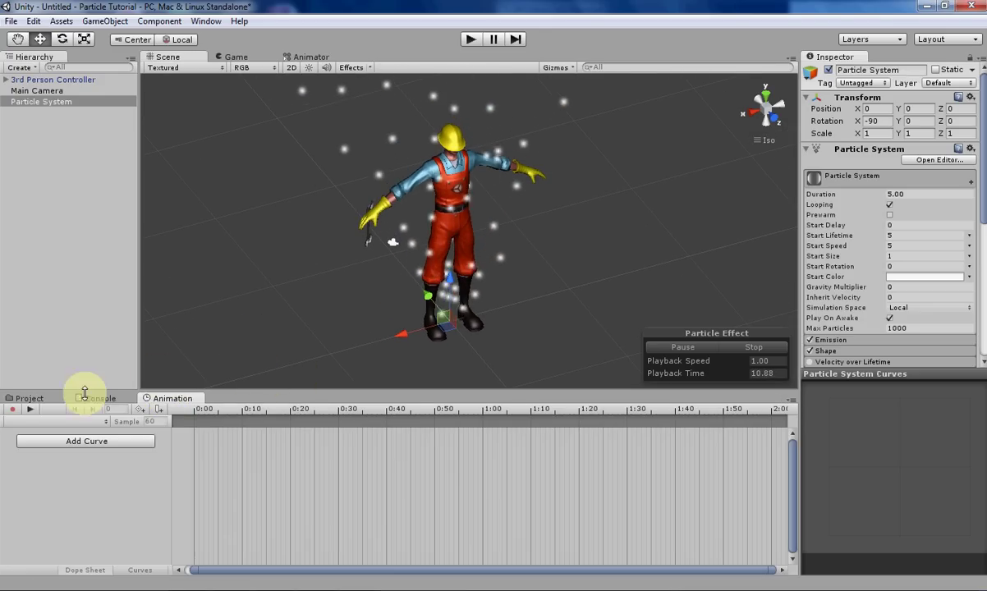
pyautogui.click(30, 398)
pyautogui.click(205, 21)
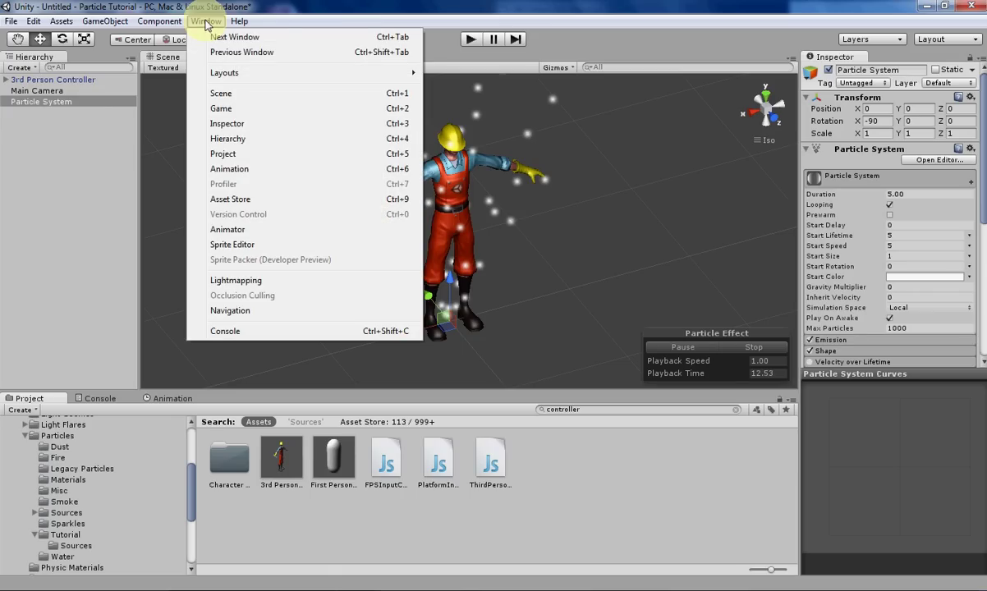
pyautogui.click(204, 22)
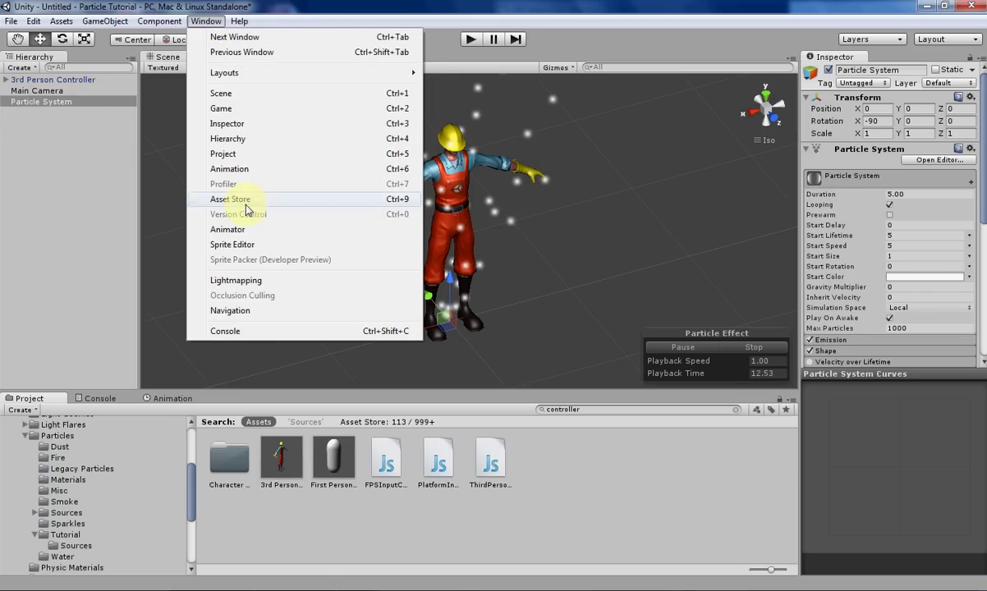
pyautogui.click(238, 169)
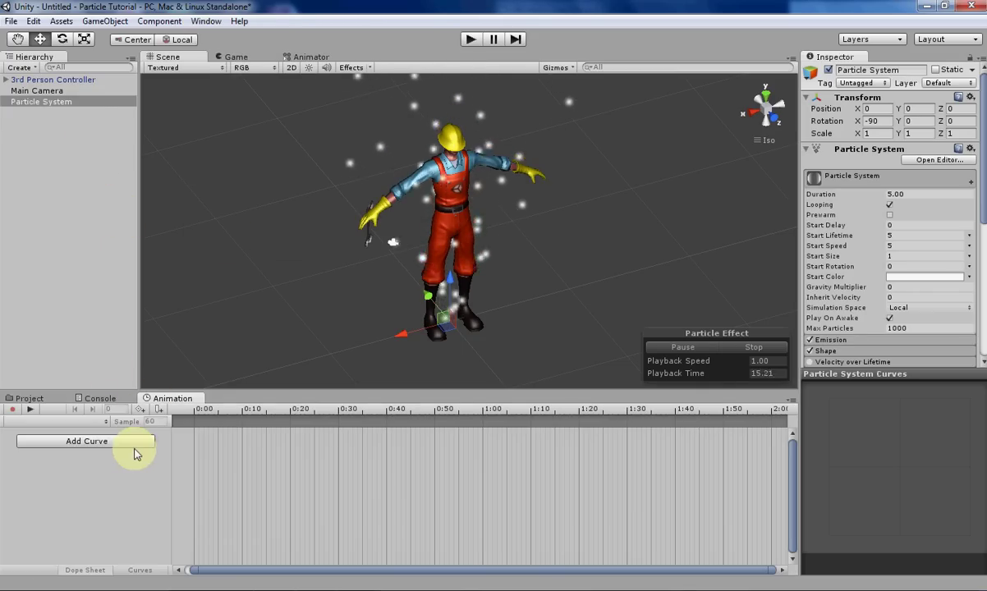
pyautogui.click(56, 103)
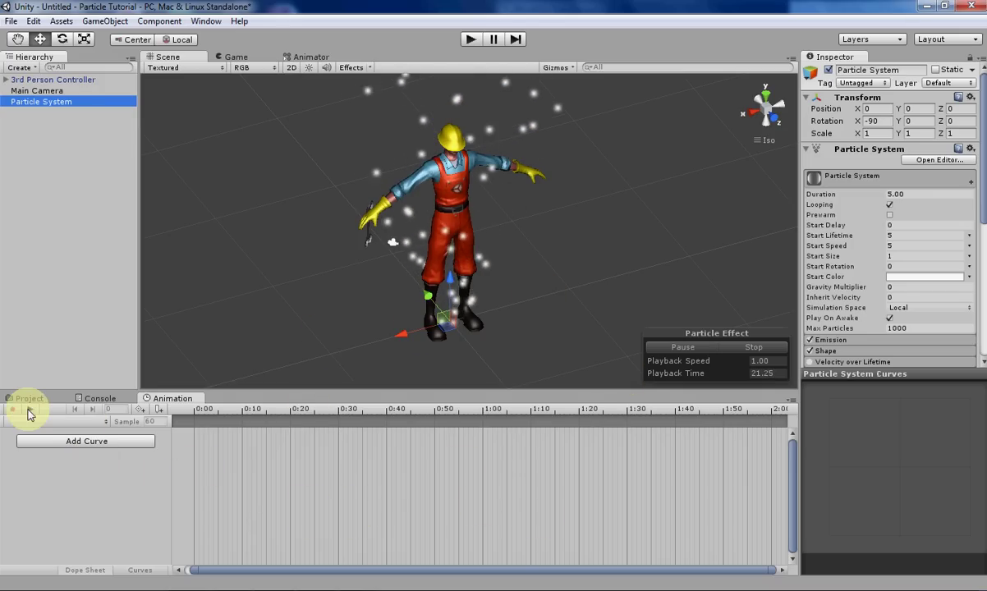
# - Save the new clip as 'video tutorial.anim', replacing the existing file
pyautogui.click(13, 415)
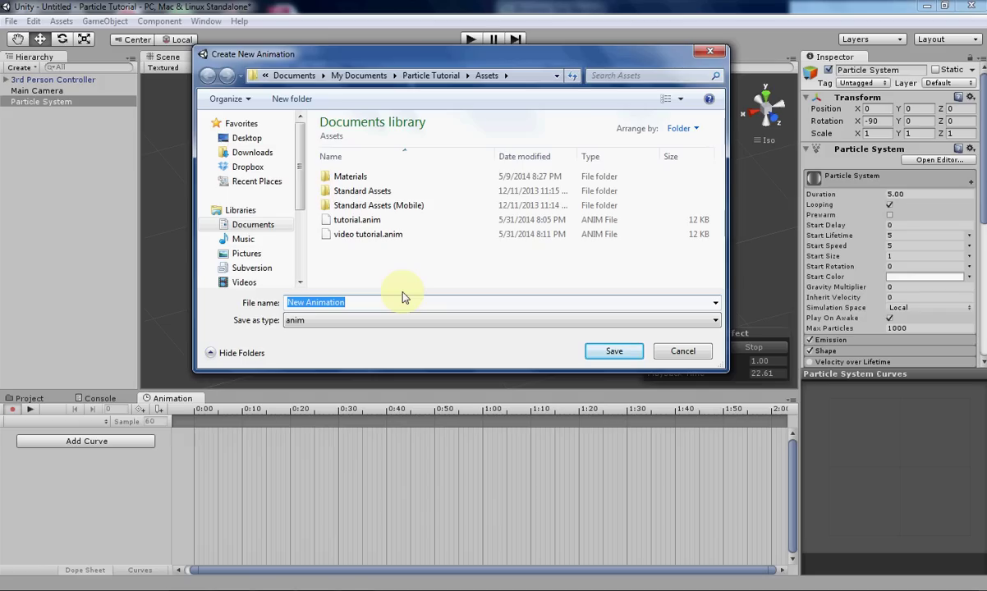
pyautogui.click(350, 235)
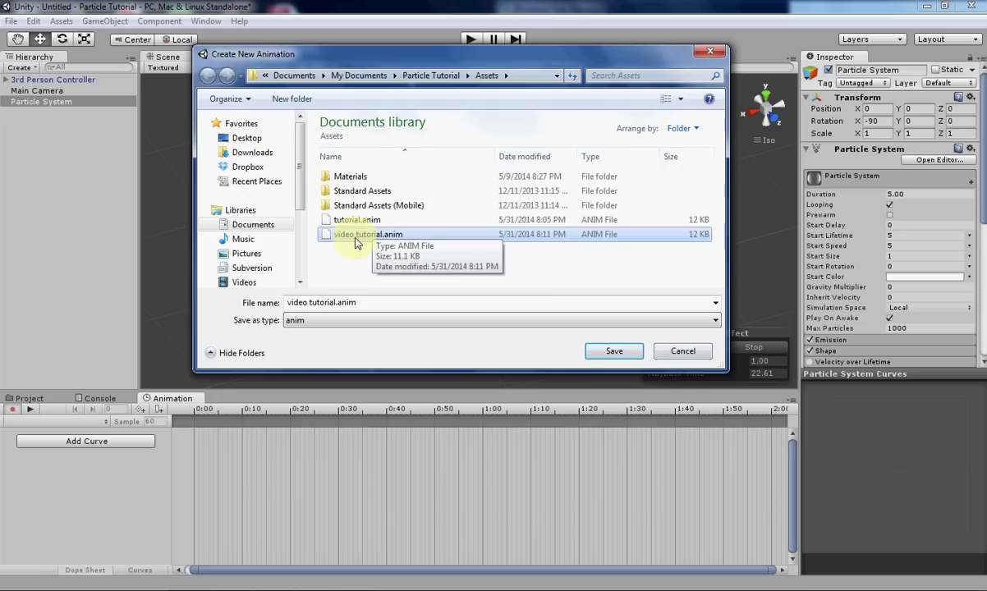
pyautogui.click(615, 352)
pyautogui.click(533, 303)
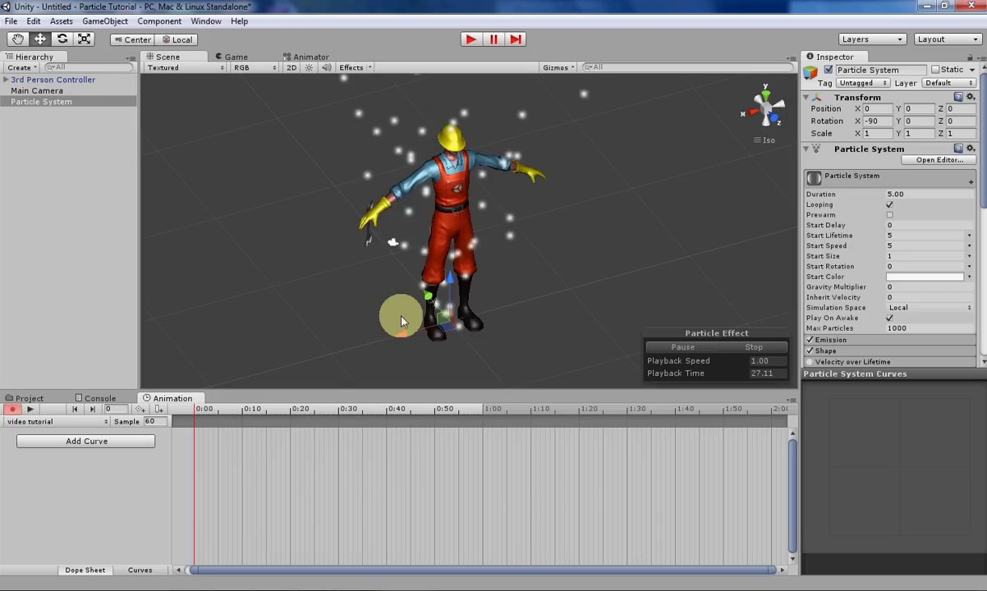
# - Turn on animation recording for the video tutorial clip
pyautogui.click(9, 411)
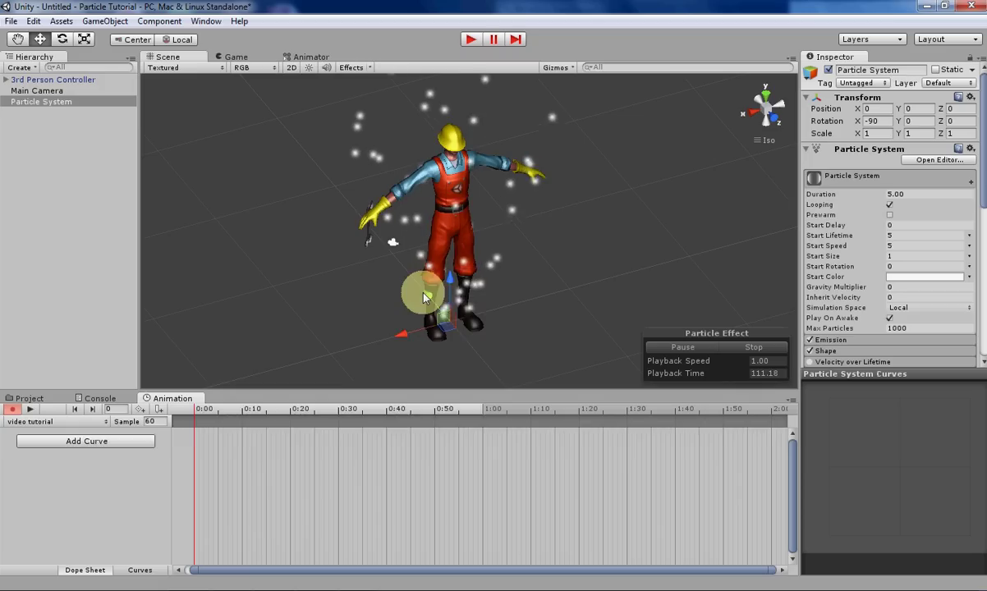
# - Key the particle system's position at the start, frame 20 and frame 40 around the character
pyautogui.moveTo(415, 286)
pyautogui.mouseDown()
pyautogui.moveTo(455, 308)
pyautogui.moveTo(464, 267)
pyautogui.moveTo(478, 303)
pyautogui.mouseUp()
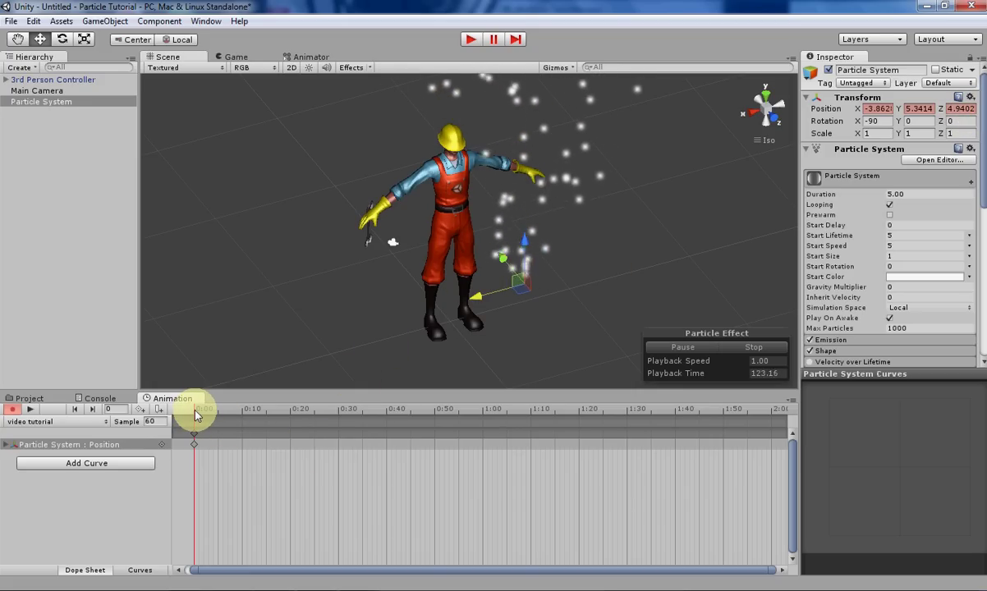
pyautogui.moveTo(195, 411); pyautogui.dragTo(289, 408)
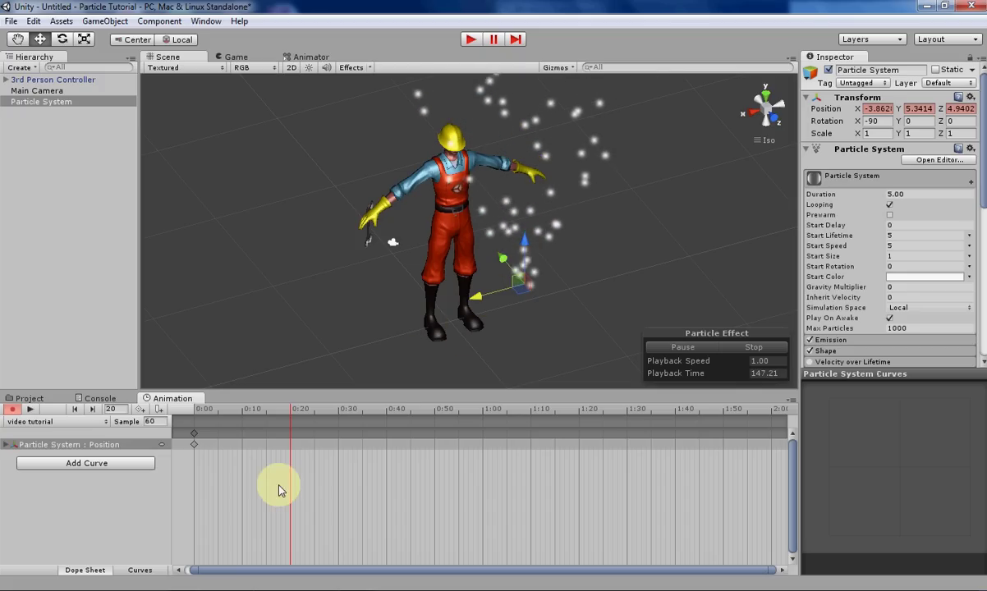
pyautogui.moveTo(460, 312)
pyautogui.keyDown('alt'); pyautogui.mouseDown()
pyautogui.moveTo(336, 283)
pyautogui.moveTo(489, 285)
pyautogui.moveTo(539, 252)
pyautogui.moveTo(526, 254)
pyautogui.mouseUp(); pyautogui.keyUp('alt')
pyautogui.moveTo(519, 214)
pyautogui.keyDown('alt'); pyautogui.mouseDown()
pyautogui.moveTo(551, 261)
pyautogui.moveTo(419, 281)
pyautogui.mouseUp(); pyautogui.keyUp('alt')
pyautogui.click(296, 414)
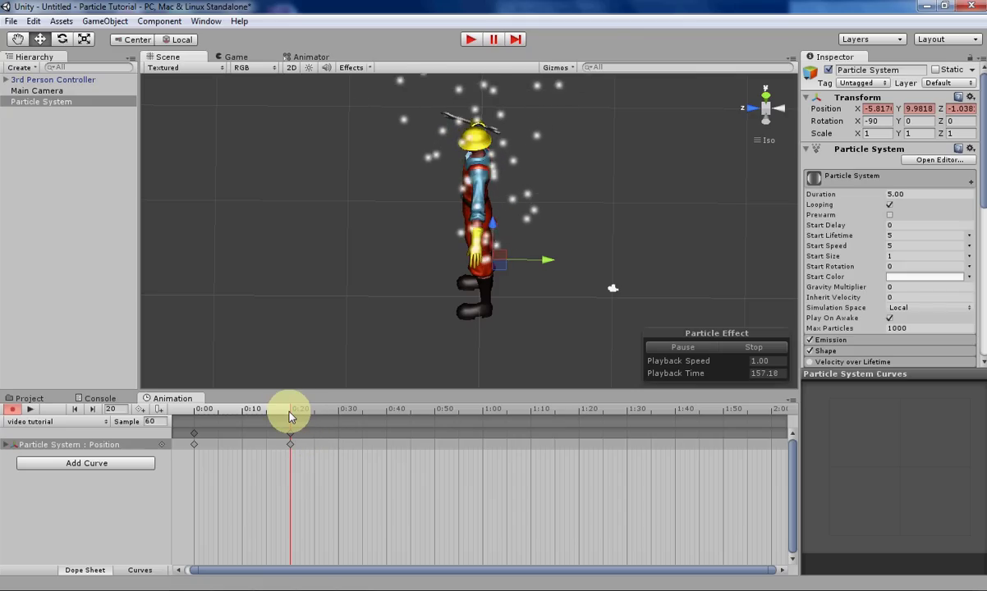
pyautogui.moveTo(289, 417); pyautogui.dragTo(387, 411)
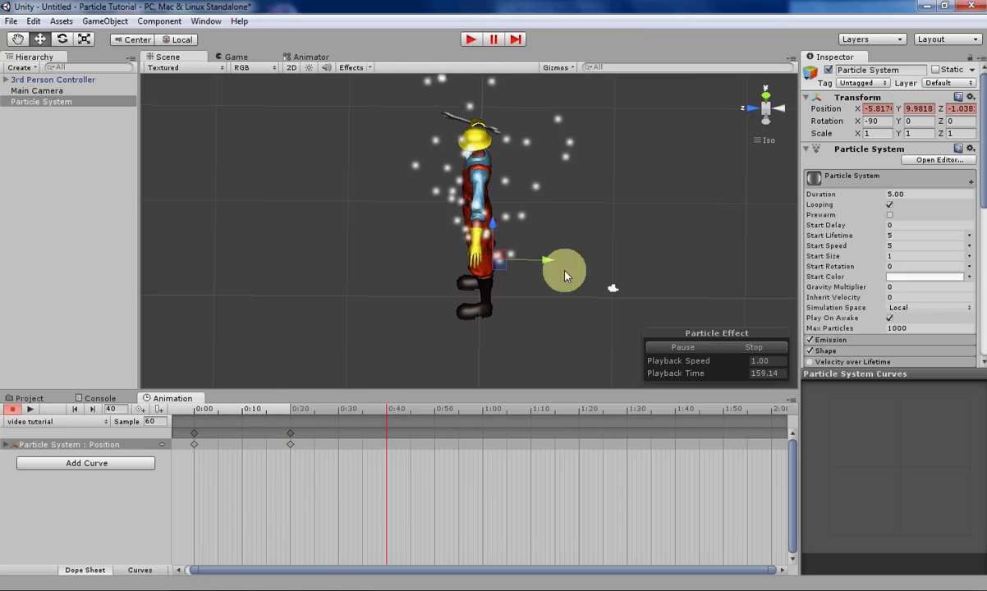
pyautogui.keyDown('alt'); pyautogui.moveTo(565, 277); pyautogui.dragTo(472, 236); pyautogui.keyUp('alt')
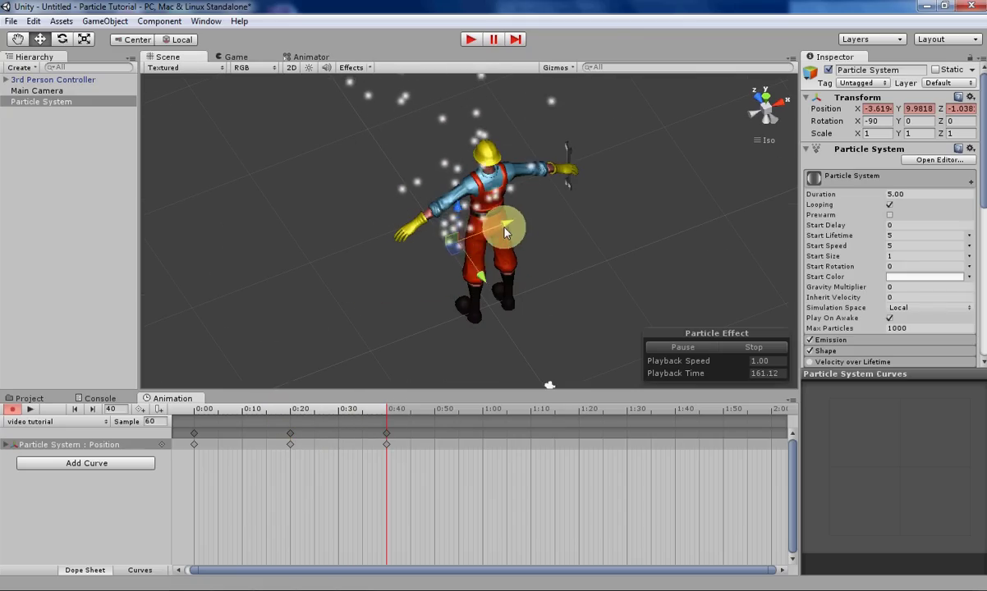
pyautogui.moveTo(532, 223)
pyautogui.mouseDown()
pyautogui.moveTo(540, 215)
pyautogui.moveTo(503, 261)
pyautogui.moveTo(501, 279)
pyautogui.moveTo(484, 253)
pyautogui.mouseUp()
pyautogui.moveTo(544, 249); pyautogui.dragTo(544, 244)
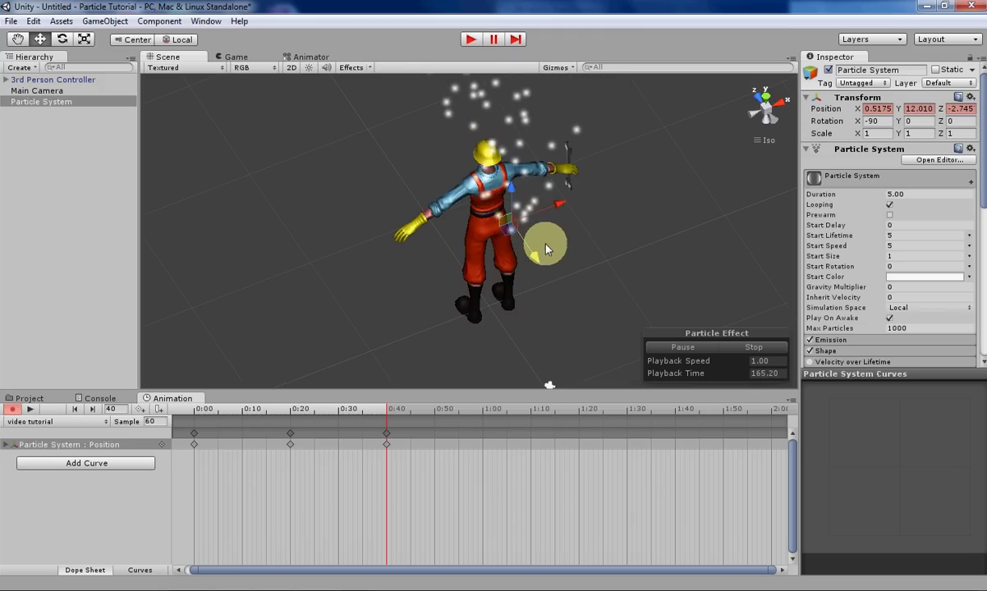
# - Key the particle system's final position at the 1:00 mark
pyautogui.click(485, 408)
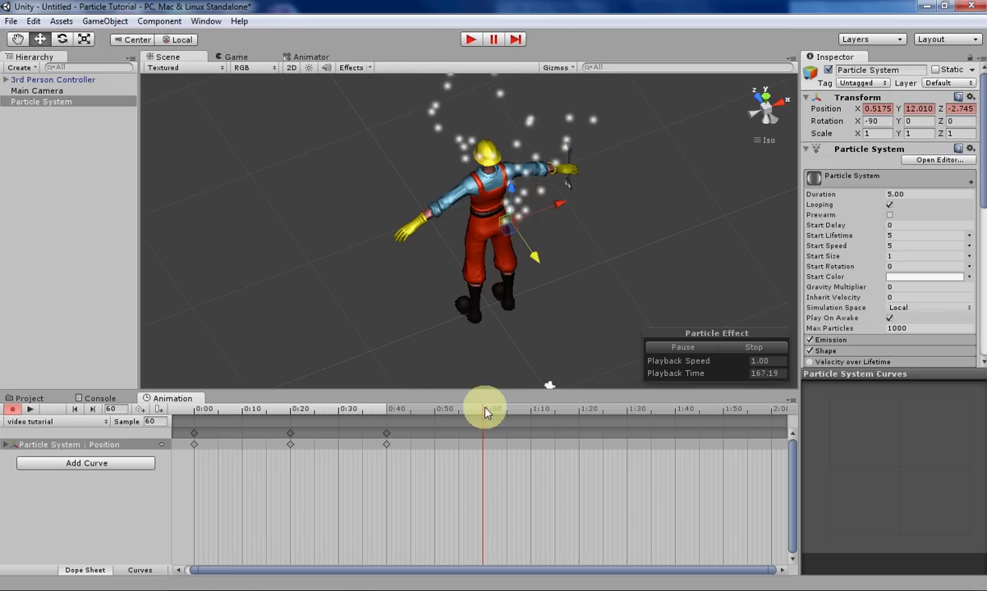
pyautogui.moveTo(520, 242)
pyautogui.keyDown('alt'); pyautogui.mouseDown()
pyautogui.moveTo(450, 263)
pyautogui.moveTo(540, 287)
pyautogui.moveTo(458, 305)
pyautogui.moveTo(474, 303)
pyautogui.moveTo(520, 236)
pyautogui.moveTo(511, 191)
pyautogui.moveTo(574, 222)
pyautogui.moveTo(402, 283)
pyautogui.mouseUp(); pyautogui.keyUp('alt')
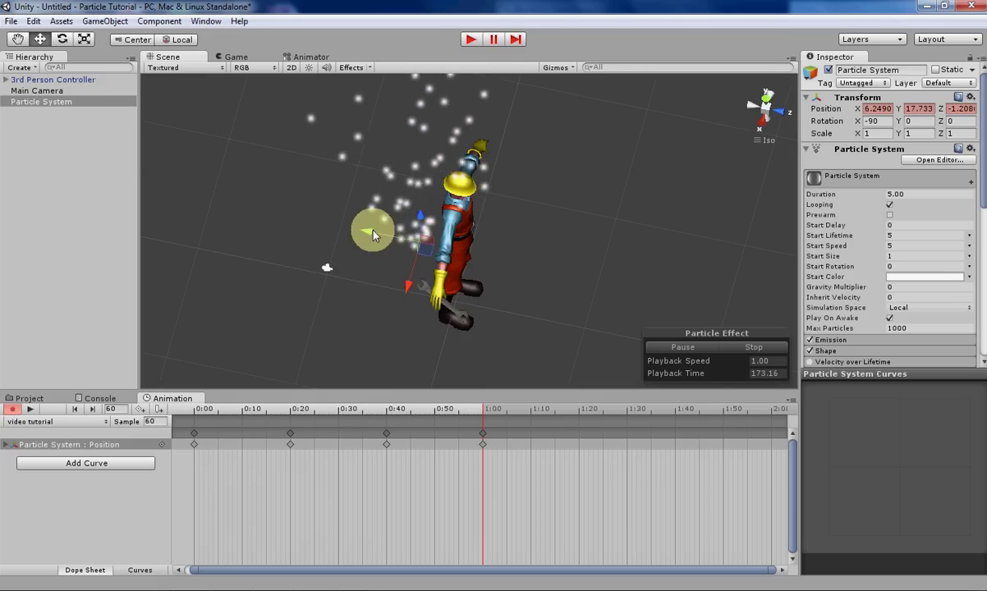
pyautogui.moveTo(373, 236); pyautogui.dragTo(437, 324)
pyautogui.moveTo(485, 410); pyautogui.dragTo(578, 410)
pyautogui.moveTo(492, 271)
pyautogui.keyDown('alt'); pyautogui.mouseDown()
pyautogui.moveTo(393, 150)
pyautogui.moveTo(323, 122)
pyautogui.moveTo(363, 158)
pyautogui.moveTo(352, 166)
pyautogui.moveTo(386, 213)
pyautogui.moveTo(455, 287)
pyautogui.moveTo(450, 329)
pyautogui.mouseUp(); pyautogui.keyUp('alt')
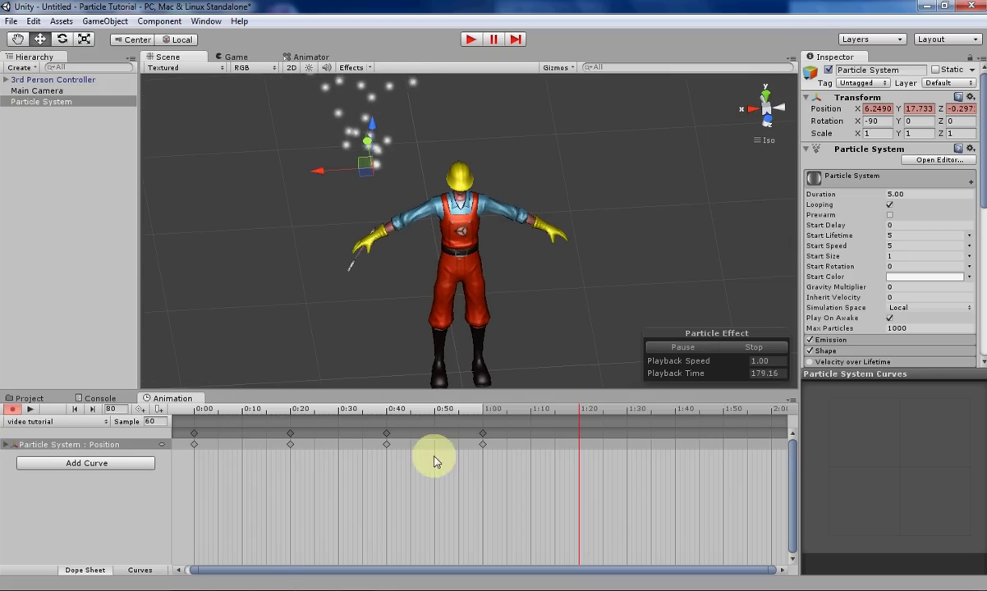
pyautogui.moveTo(270, 573); pyautogui.dragTo(241, 572)
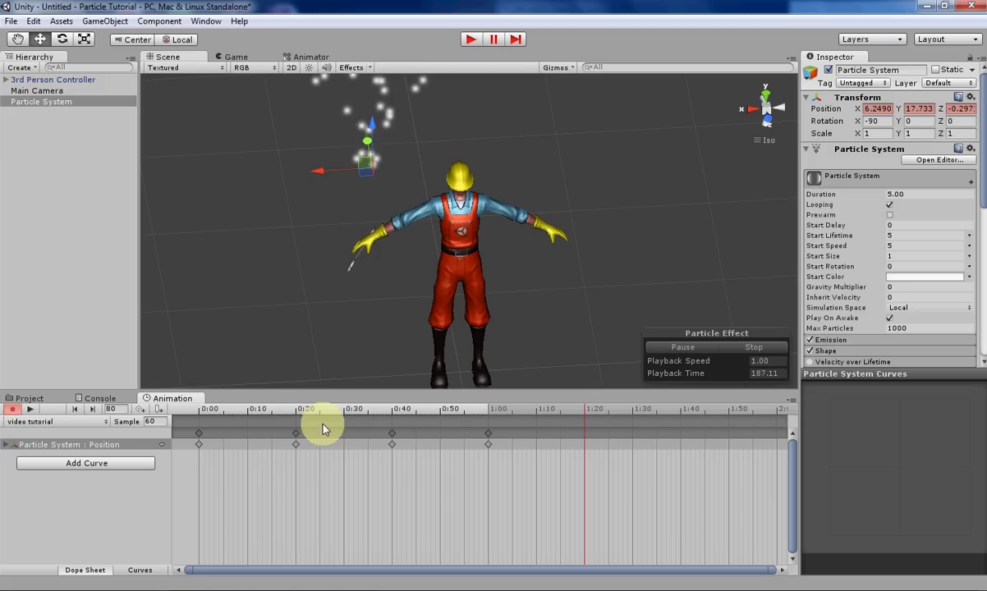
# - Play the clip and look down on the character to watch the emitter's path
pyautogui.click(30, 409)
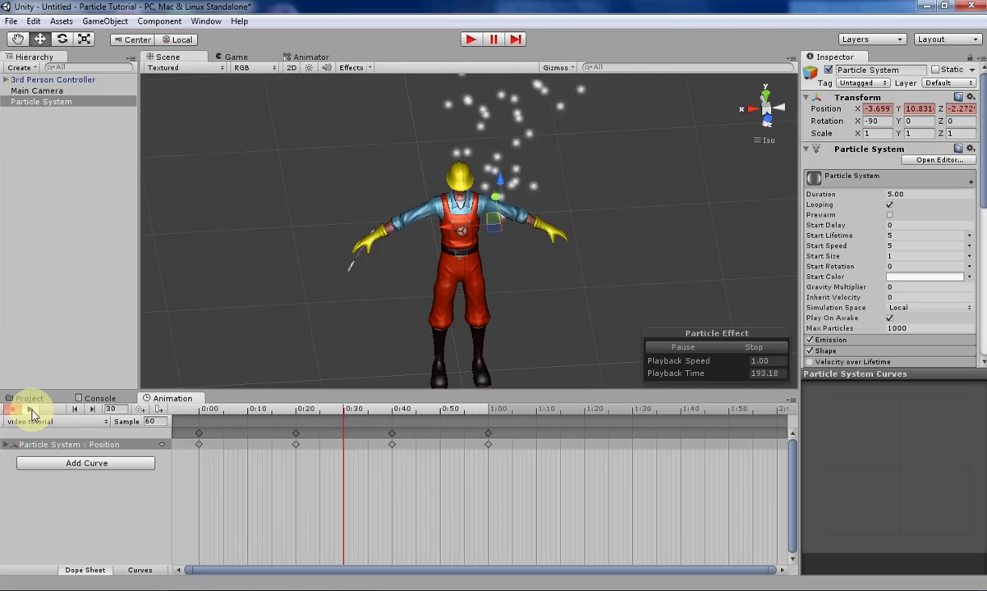
pyautogui.moveTo(417, 332); pyautogui.dragTo(392, 264, button='middle')
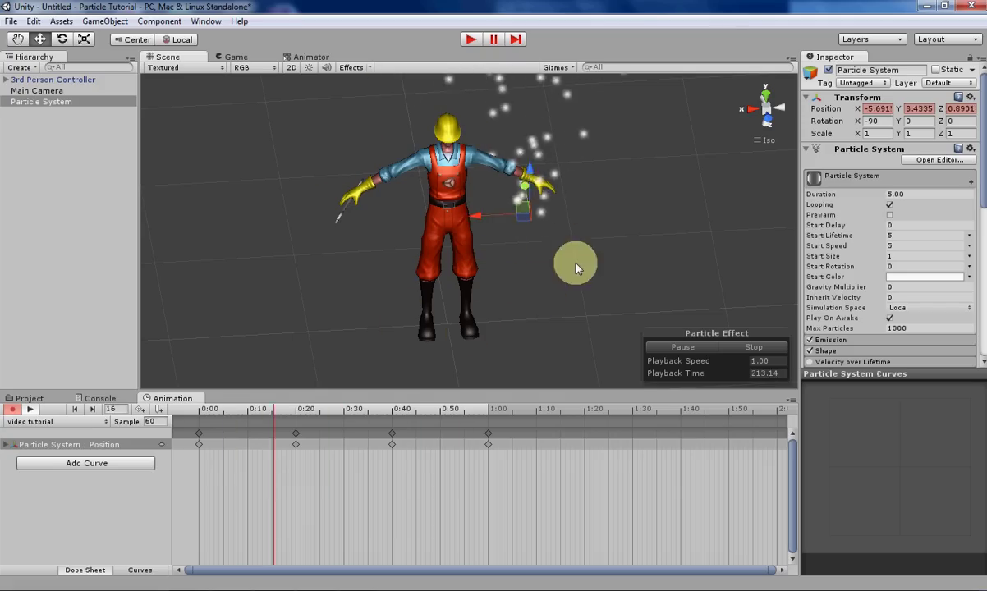
pyautogui.moveTo(408, 231)
pyautogui.keyDown('alt'); pyautogui.mouseDown()
pyautogui.moveTo(734, 405)
pyautogui.moveTo(376, 261)
pyautogui.moveTo(483, 149)
pyautogui.moveTo(551, 154)
pyautogui.moveTo(593, 240)
pyautogui.moveTo(317, 117)
pyautogui.moveTo(558, 288)
pyautogui.moveTo(503, 255)
pyautogui.moveTo(551, 231)
pyautogui.moveTo(584, 260)
pyautogui.moveTo(514, 232)
pyautogui.moveTo(507, 242)
pyautogui.moveTo(452, 239)
pyautogui.mouseUp(); pyautogui.keyUp('alt')
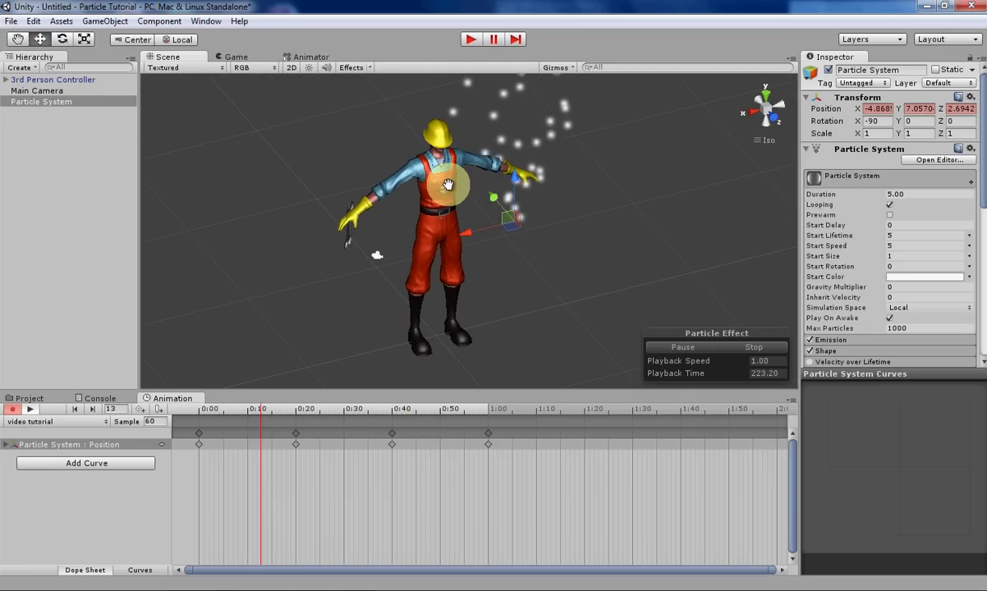
# - Stop the preview and set the Particle System's Simulation Space to World
pyautogui.click(29, 409)
pyautogui.click(41, 101)
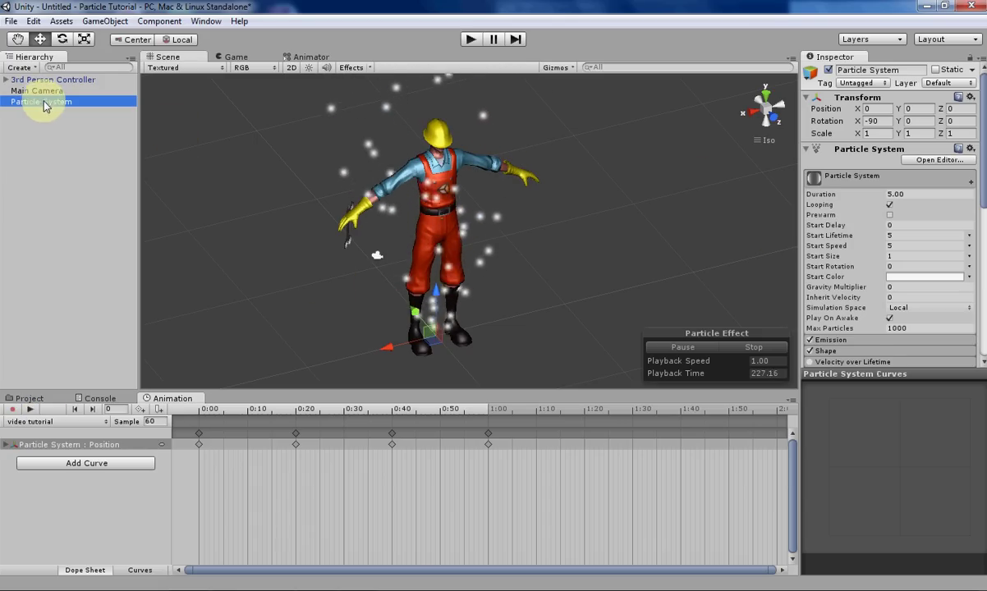
pyautogui.scroll(-2, 891, 212)
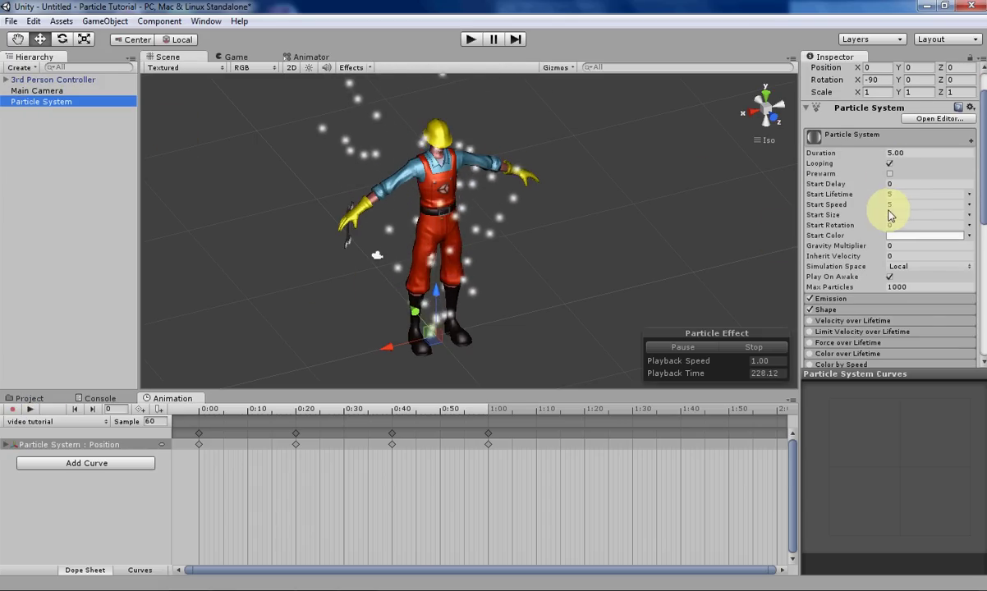
pyautogui.click(907, 266)
pyautogui.click(916, 282)
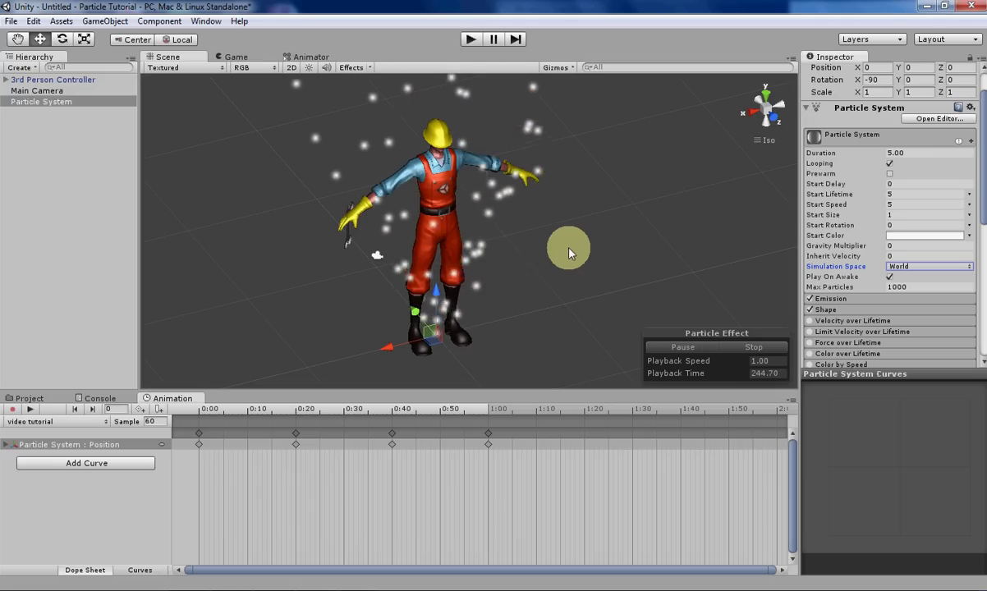
# - Set Start Speed to 0 and Gravity Multiplier to 0.1
pyautogui.click(893, 271)
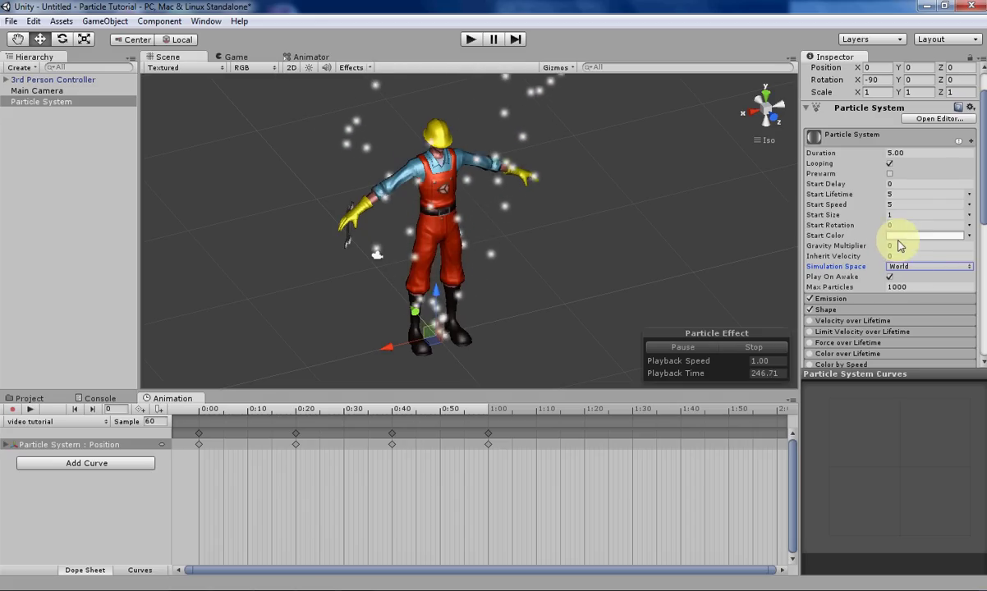
pyautogui.click(894, 204)
pyautogui.write('0')
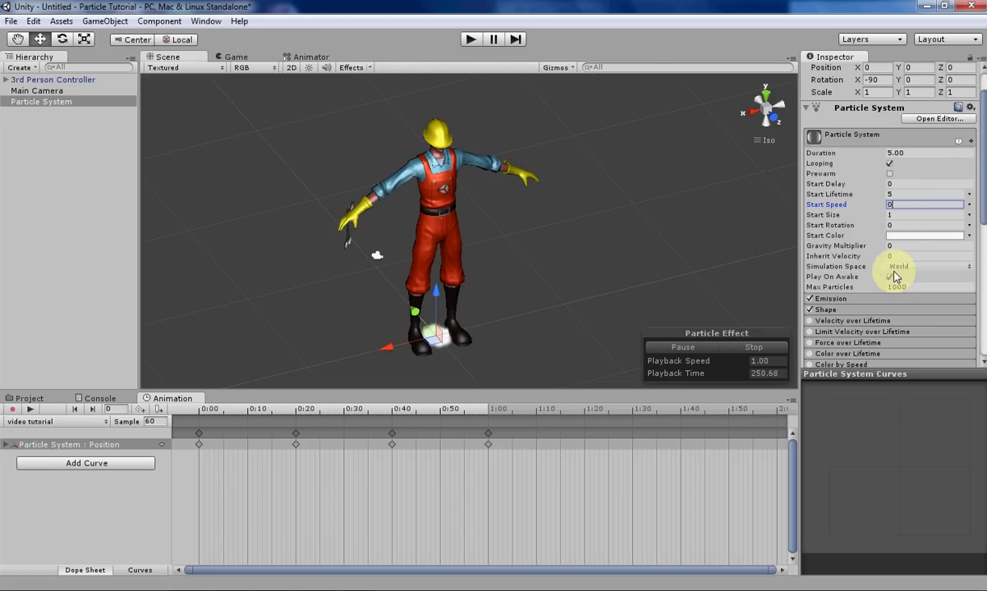
pyautogui.scroll(-2, 905, 259)
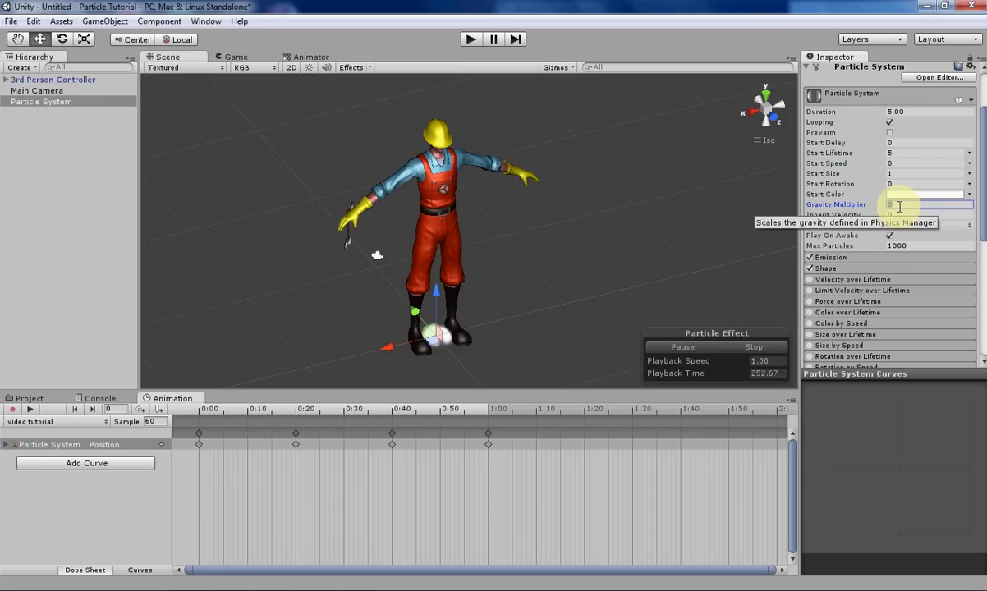
pyautogui.scroll(2, 580, 219)
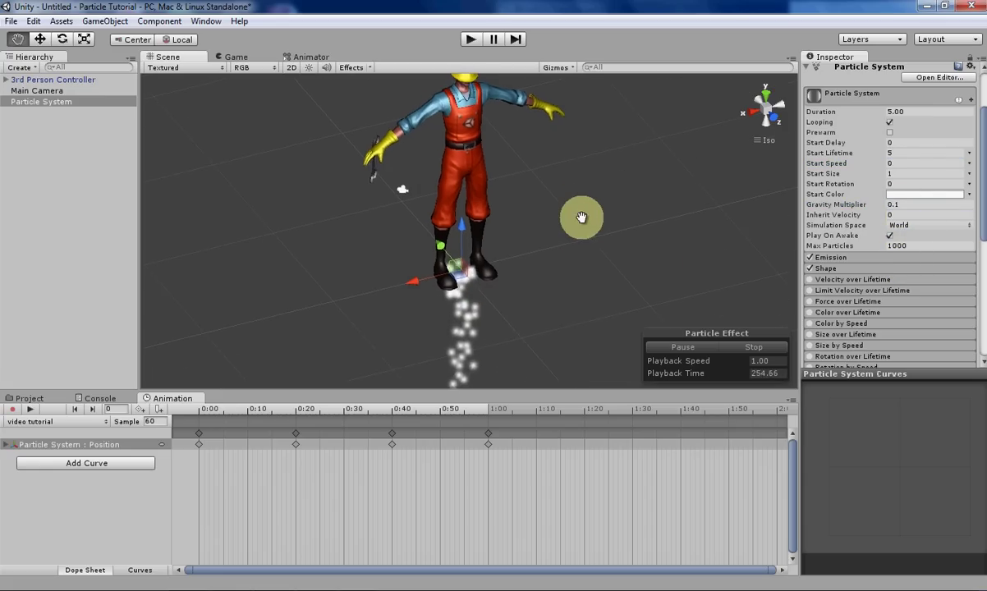
pyautogui.scroll(-4, 580, 218)
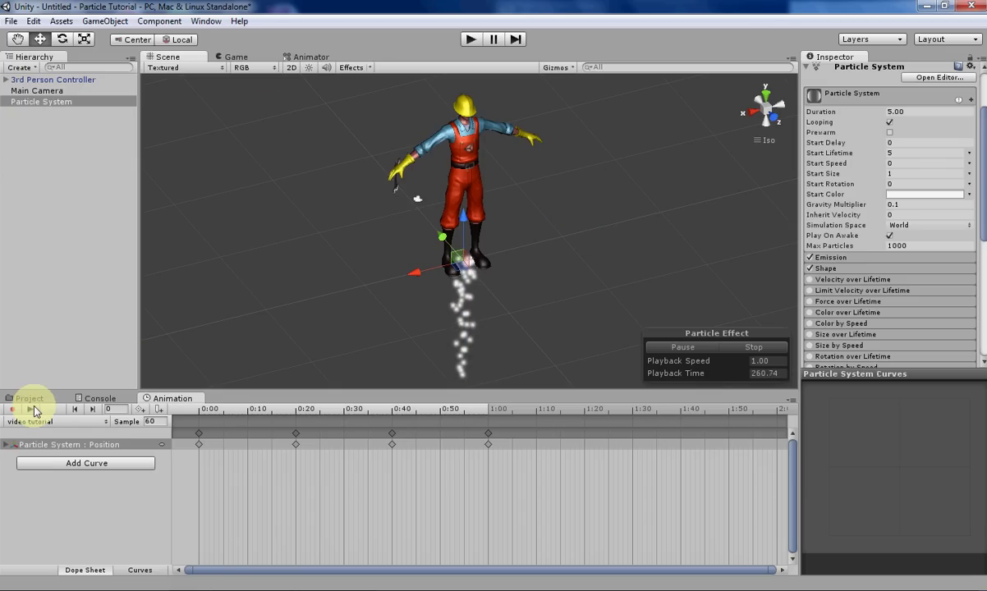
# - Orbit from front, overhead and low angles to watch the particle trail swirl
pyautogui.moveTo(522, 221)
pyautogui.keyDown('alt'); pyautogui.mouseDown()
pyautogui.moveTo(491, 187)
pyautogui.moveTo(386, 180)
pyautogui.moveTo(410, 311)
pyautogui.moveTo(507, 350)
pyautogui.moveTo(575, 310)
pyautogui.moveTo(558, 322)
pyautogui.moveTo(462, 304)
pyautogui.moveTo(525, 271)
pyautogui.moveTo(484, 358)
pyautogui.moveTo(529, 326)
pyautogui.moveTo(561, 259)
pyautogui.moveTo(441, 227)
pyautogui.moveTo(489, 203)
pyautogui.moveTo(485, 300)
pyautogui.moveTo(453, 311)
pyautogui.moveTo(461, 300)
pyautogui.moveTo(452, 326)
pyautogui.moveTo(423, 267)
pyautogui.moveTo(566, 322)
pyautogui.moveTo(580, 230)
pyautogui.moveTo(525, 282)
pyautogui.moveTo(399, 198)
pyautogui.mouseUp(); pyautogui.keyUp('alt')
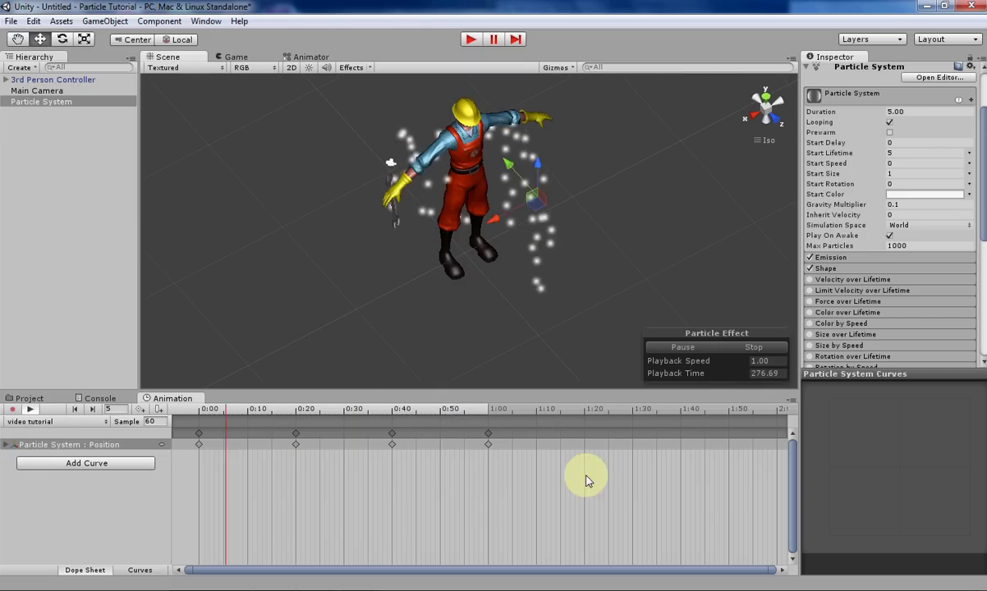
pyautogui.moveTo(539, 275)
pyautogui.keyDown('alt'); pyautogui.mouseDown()
pyautogui.moveTo(599, 303)
pyautogui.moveTo(393, 229)
pyautogui.moveTo(368, 173)
pyautogui.mouseUp(); pyautogui.keyUp('alt')
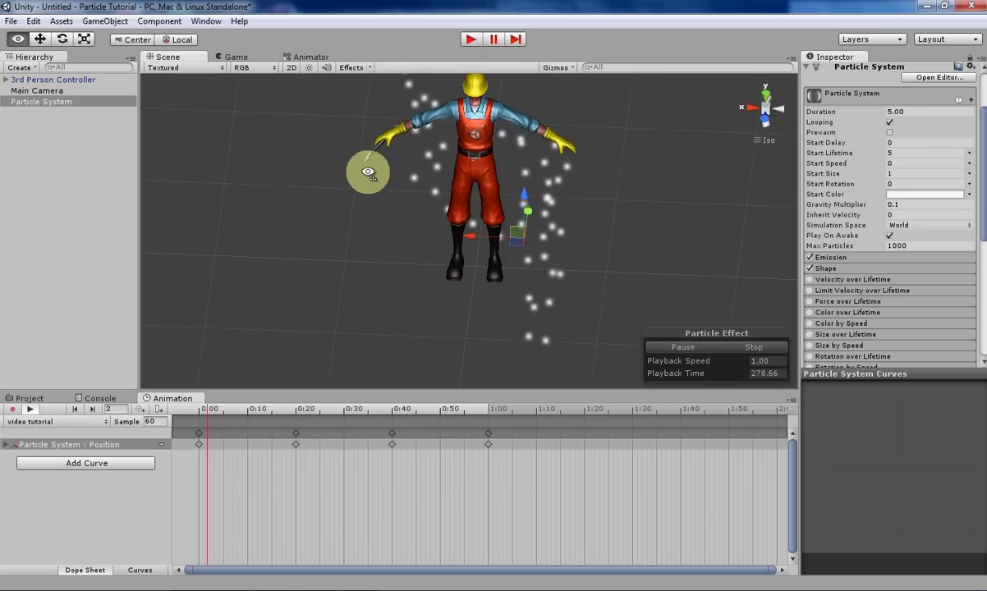
pyautogui.moveTo(397, 207)
pyautogui.keyDown('alt'); pyautogui.mouseDown()
pyautogui.moveTo(384, 310)
pyautogui.moveTo(359, 230)
pyautogui.mouseUp(); pyautogui.keyUp('alt')
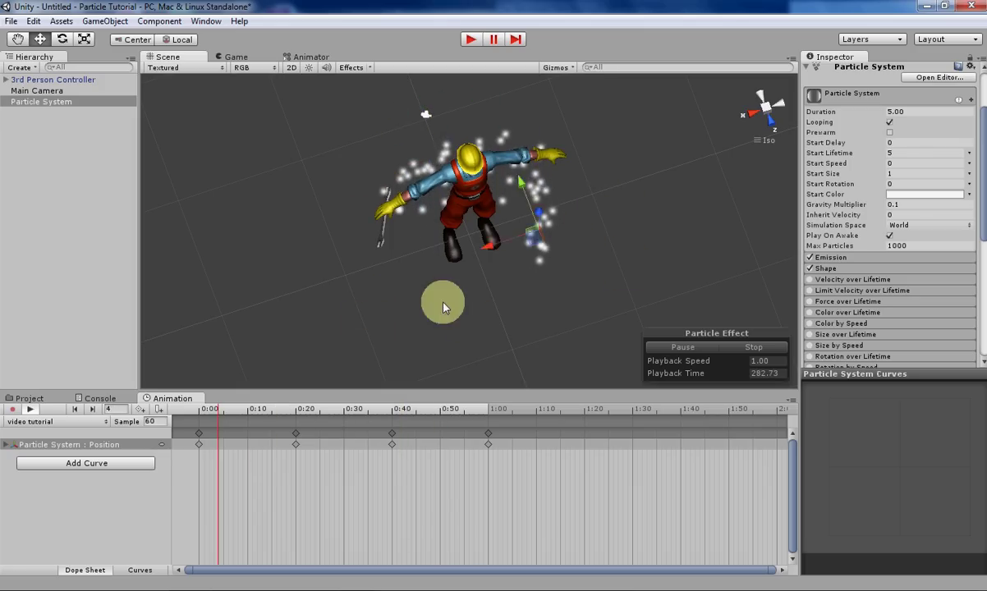
pyautogui.keyDown('alt'); pyautogui.moveTo(600, 221); pyautogui.dragTo(430, 171); pyautogui.keyUp('alt')
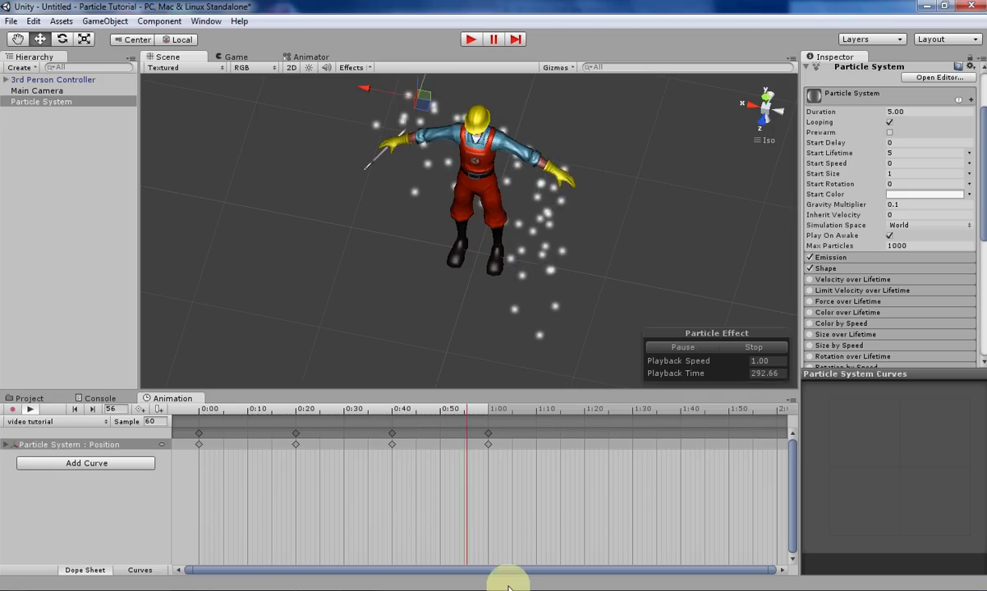
pyautogui.click(24, 398)
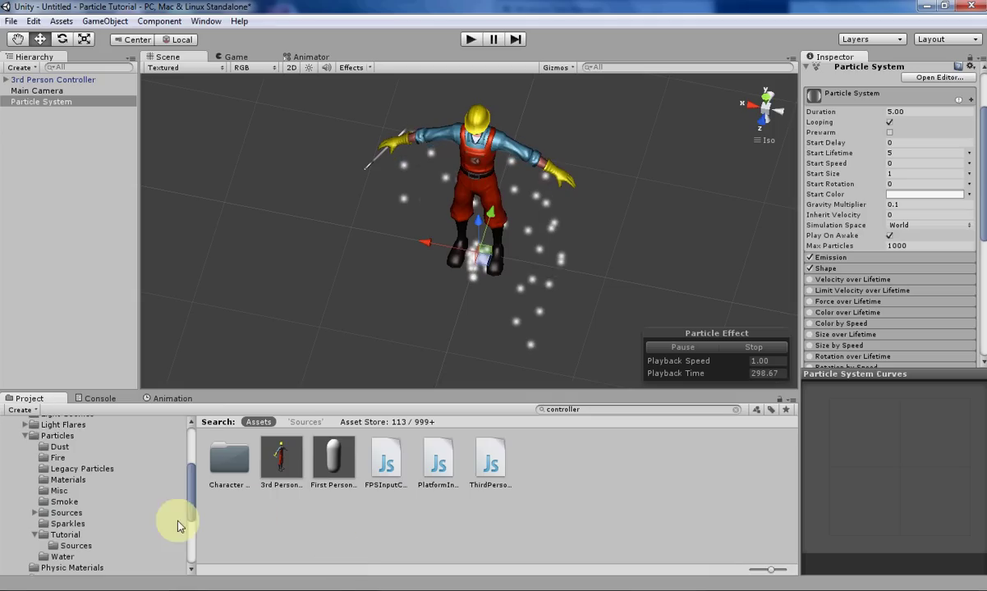
pyautogui.scroll(-5, 179, 526)
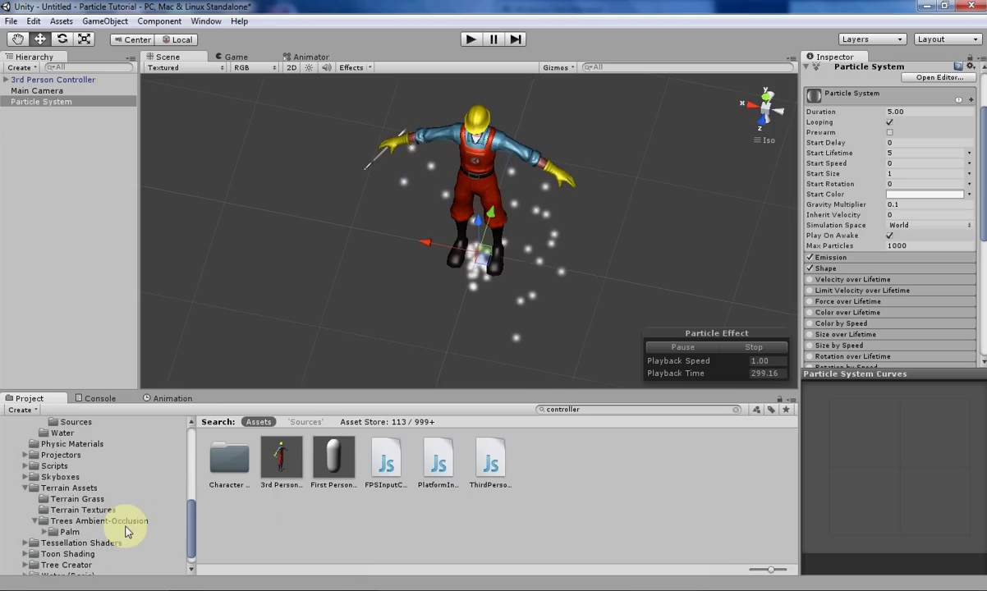
pyautogui.scroll(5, 89, 534)
pyautogui.click(75, 546)
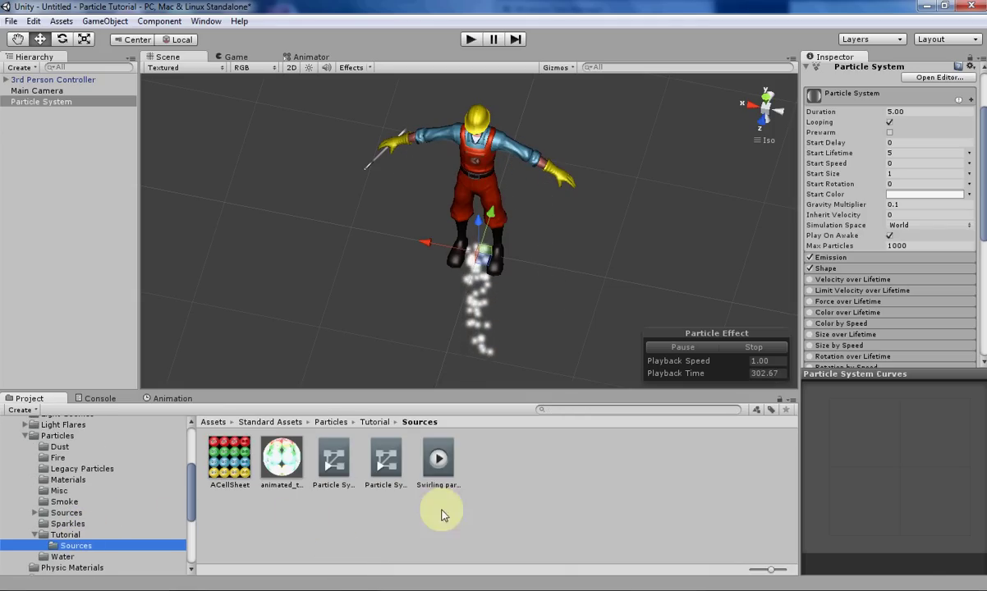
pyautogui.click(432, 470)
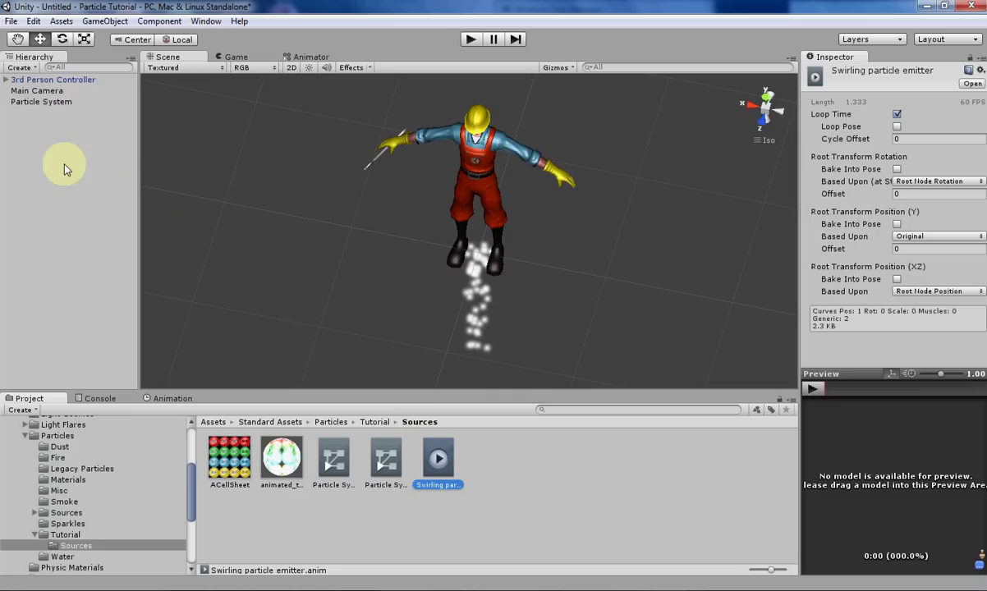
pyautogui.click(69, 105)
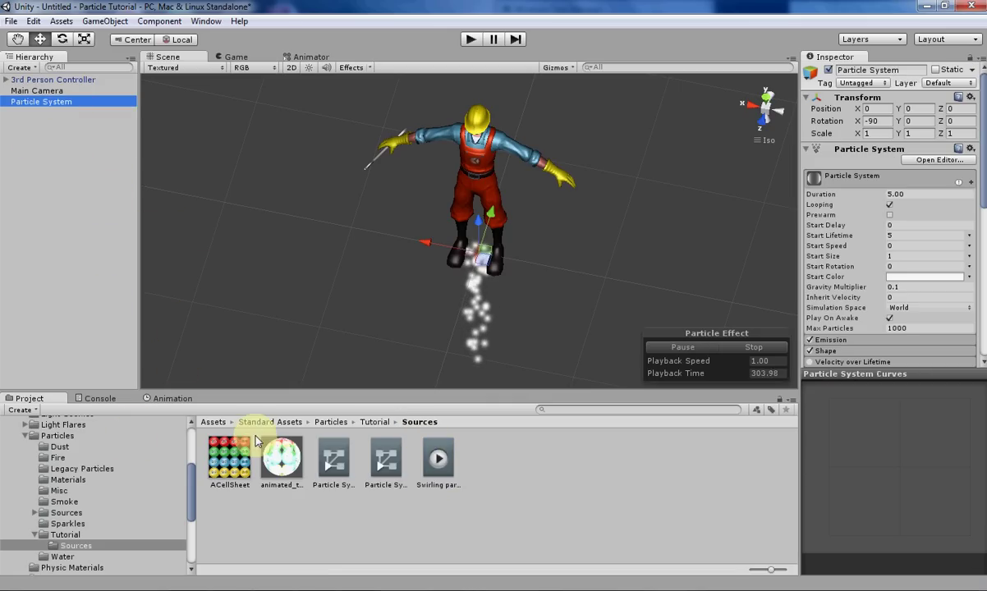
pyautogui.click(161, 400)
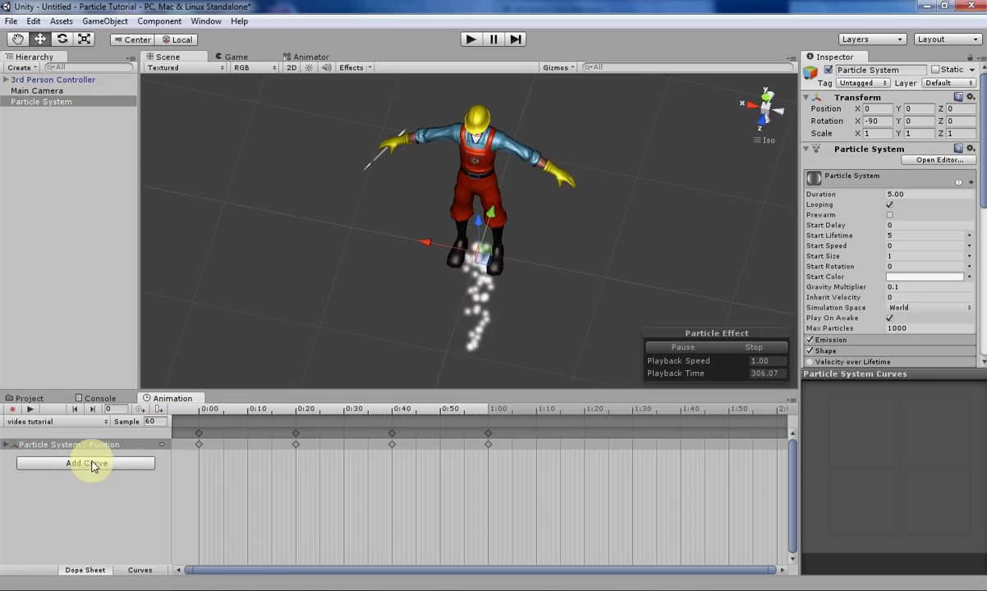
# - Play the video tutorial clip, orbiting and zooming to watch the trail circle the worker
pyautogui.click(29, 410)
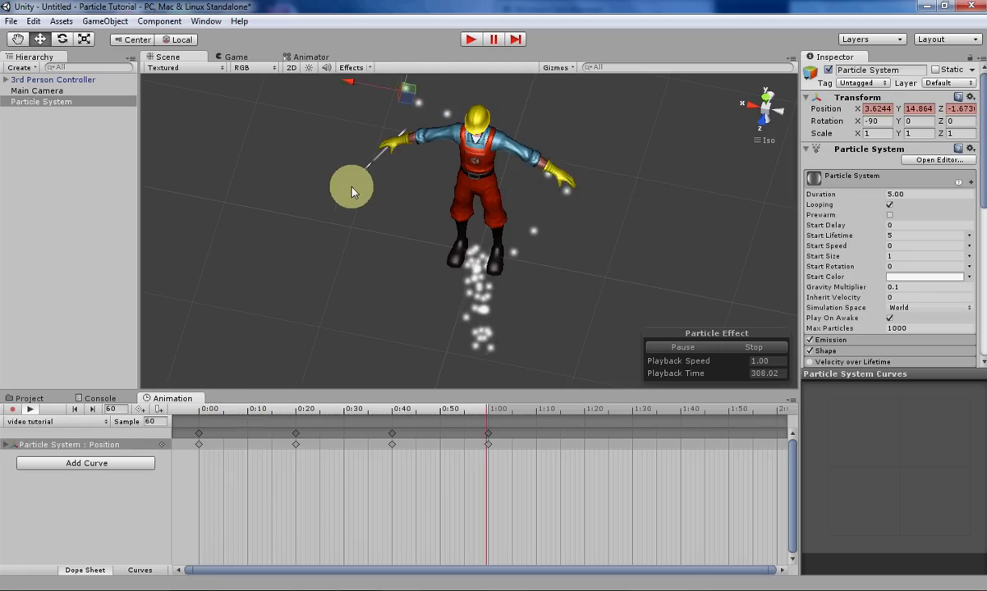
pyautogui.moveTo(330, 175)
pyautogui.keyDown('alt'); pyautogui.mouseDown()
pyautogui.moveTo(488, 342)
pyautogui.moveTo(476, 265)
pyautogui.moveTo(574, 254)
pyautogui.moveTo(451, 265)
pyautogui.moveTo(552, 246)
pyautogui.mouseUp(); pyautogui.keyUp('alt')
pyautogui.moveTo(551, 246); pyautogui.dragTo(524, 268, button='middle')
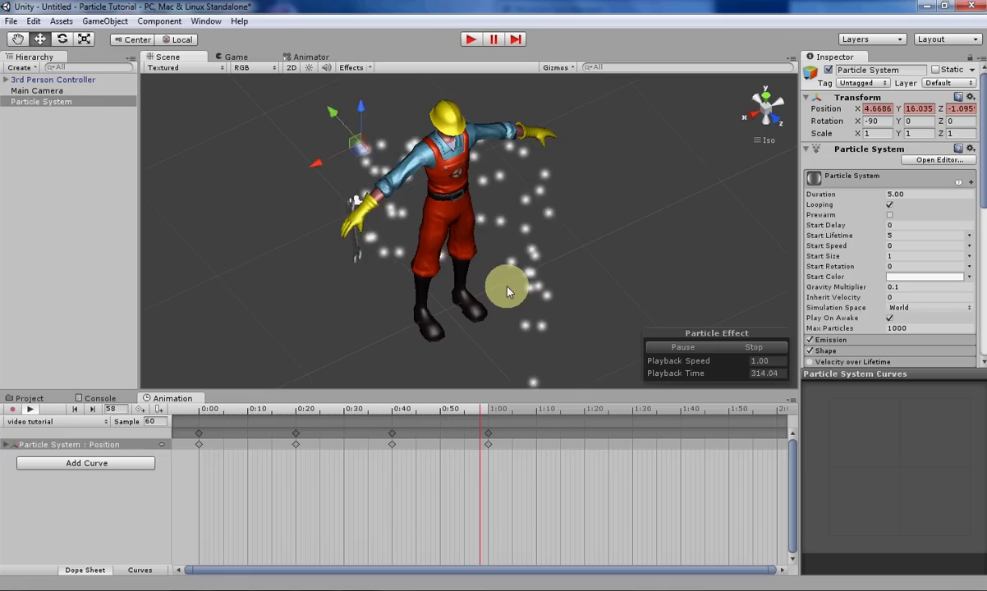
pyautogui.scroll(3, 510, 288)
pyautogui.scroll(2, 507, 291)
pyautogui.scroll(-2, 508, 292)
pyautogui.scroll(-1, 508, 292)
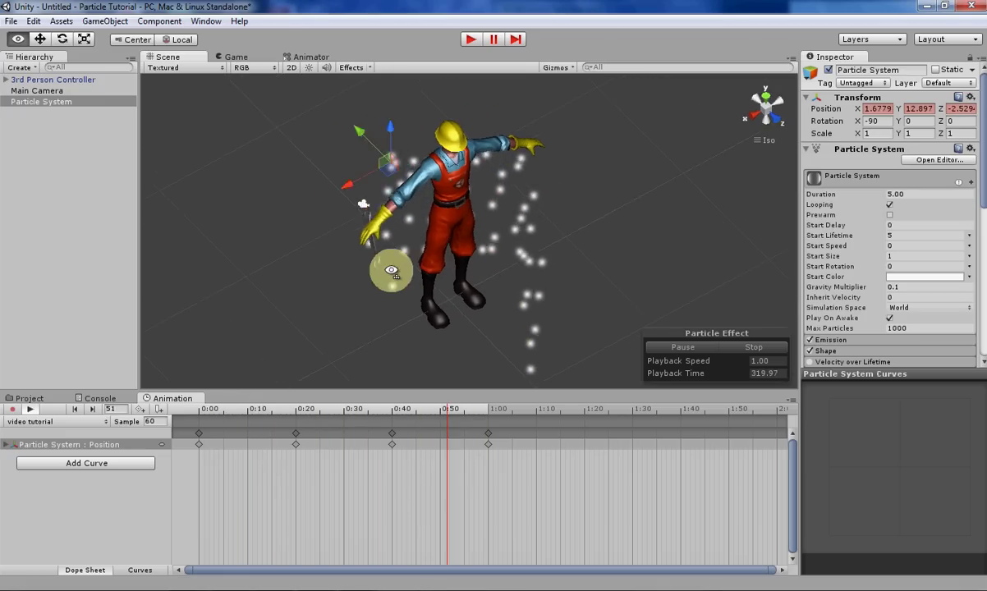
pyautogui.moveTo(382, 271)
pyautogui.keyDown('alt'); pyautogui.mouseDown()
pyautogui.moveTo(565, 311)
pyautogui.moveTo(404, 271)
pyautogui.moveTo(402, 294)
pyautogui.moveTo(459, 271)
pyautogui.moveTo(403, 309)
pyautogui.moveTo(529, 288)
pyautogui.moveTo(432, 296)
pyautogui.moveTo(425, 353)
pyautogui.moveTo(523, 293)
pyautogui.moveTo(714, 320)
pyautogui.mouseUp(); pyautogui.keyUp('alt')
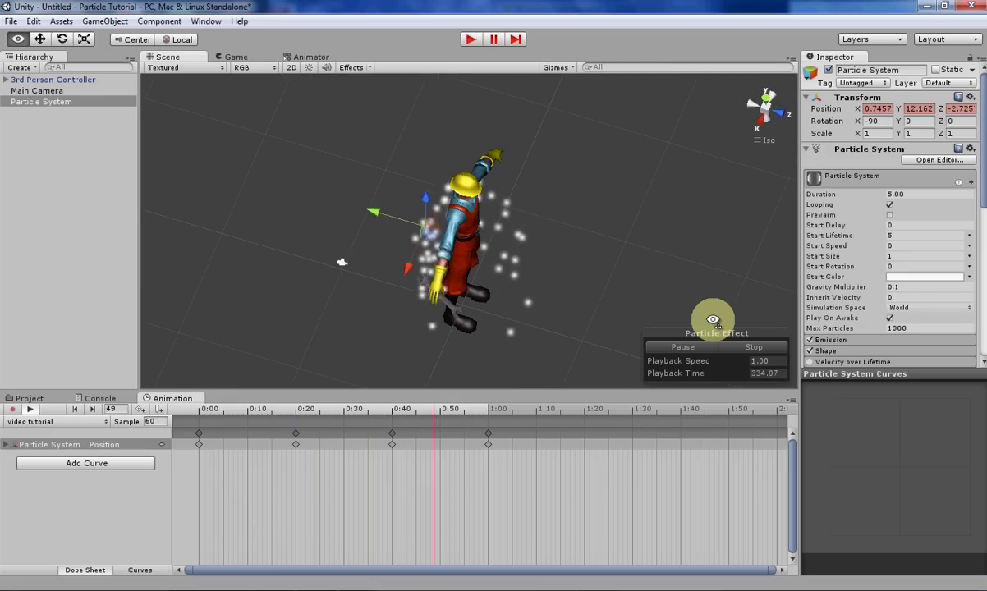